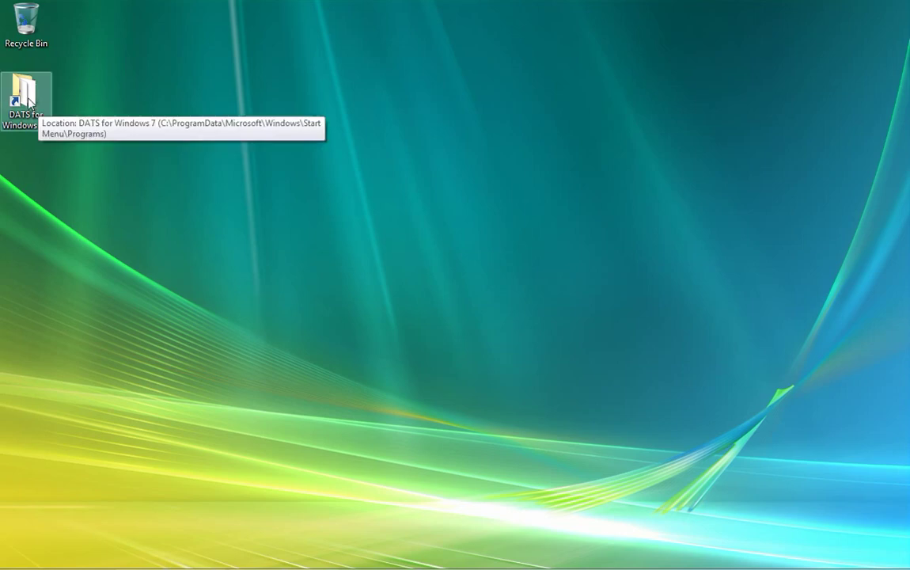
# Step: Open the DATS for Windows 7.0 Start Menu folder from its desktop shortcut
pyautogui.doubleClick(50, 117)
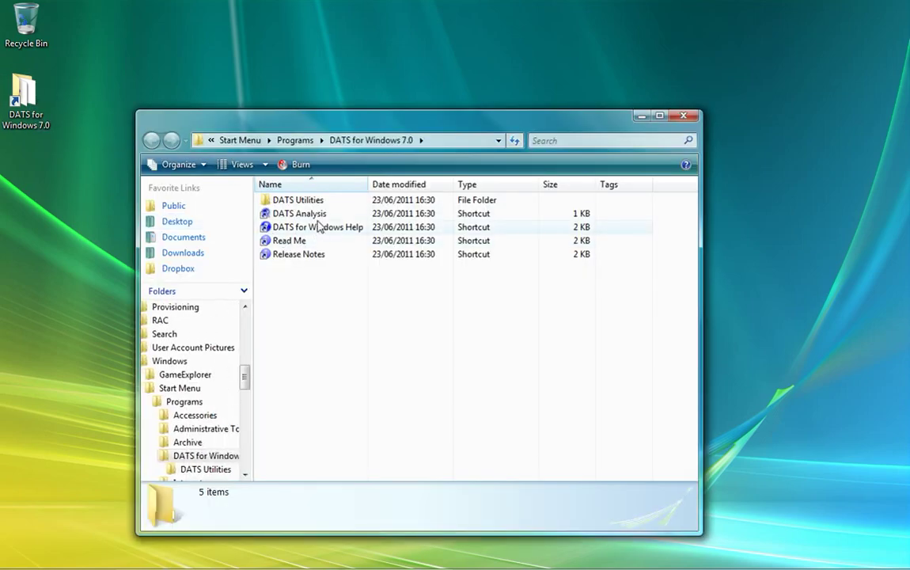
# Step: Launch DATS Analysis, close Explorer, accept the interface notice, and start Sound Quality Audio Replay
pyautogui.doubleClick(299, 213)
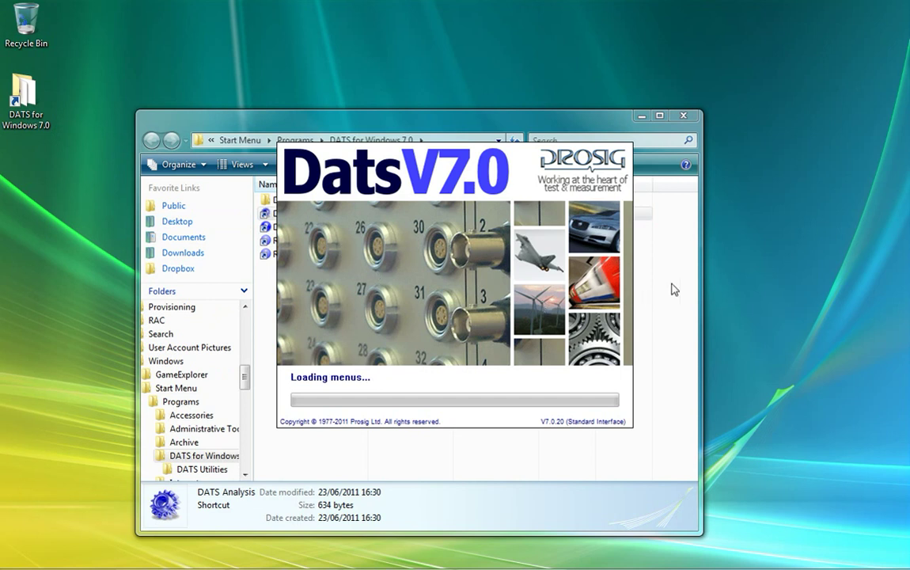
pyautogui.click(682, 116)
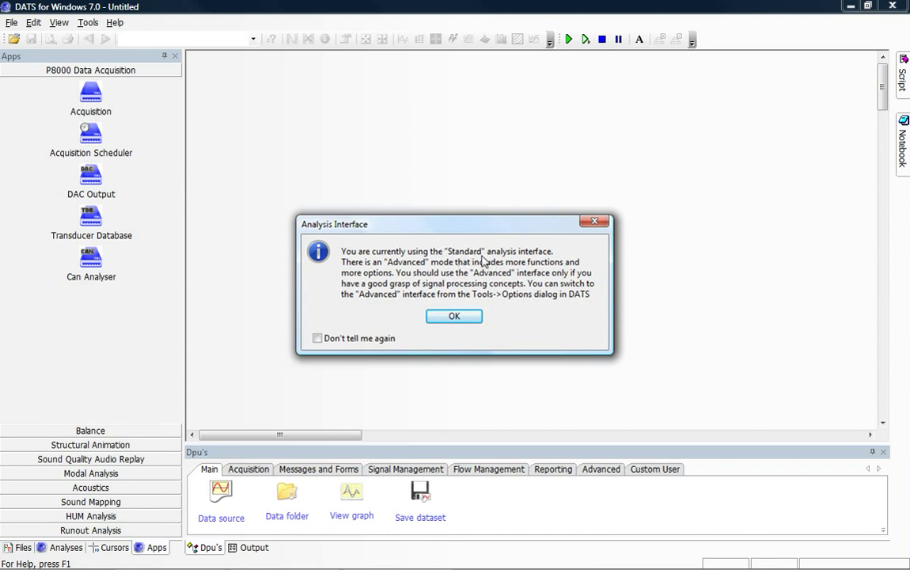
pyautogui.click(454, 317)
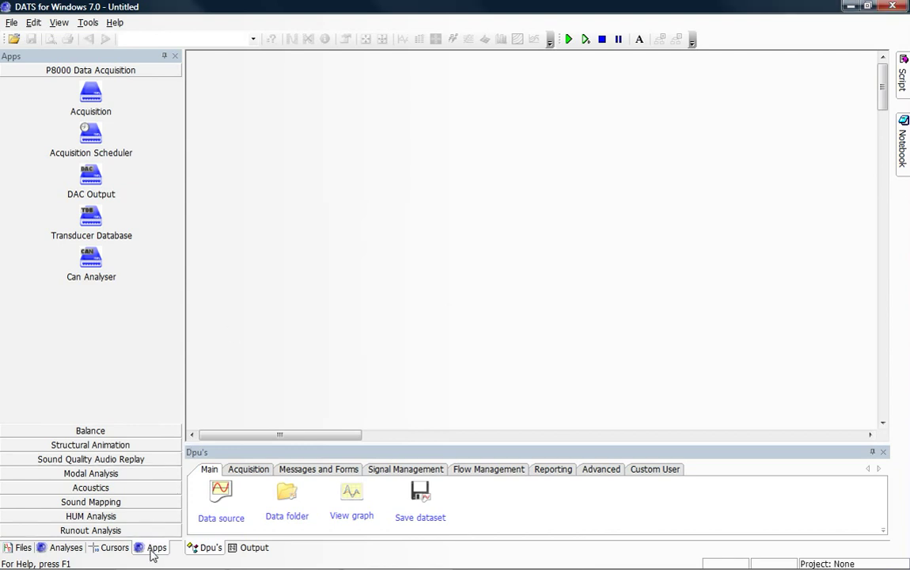
pyautogui.click(111, 462)
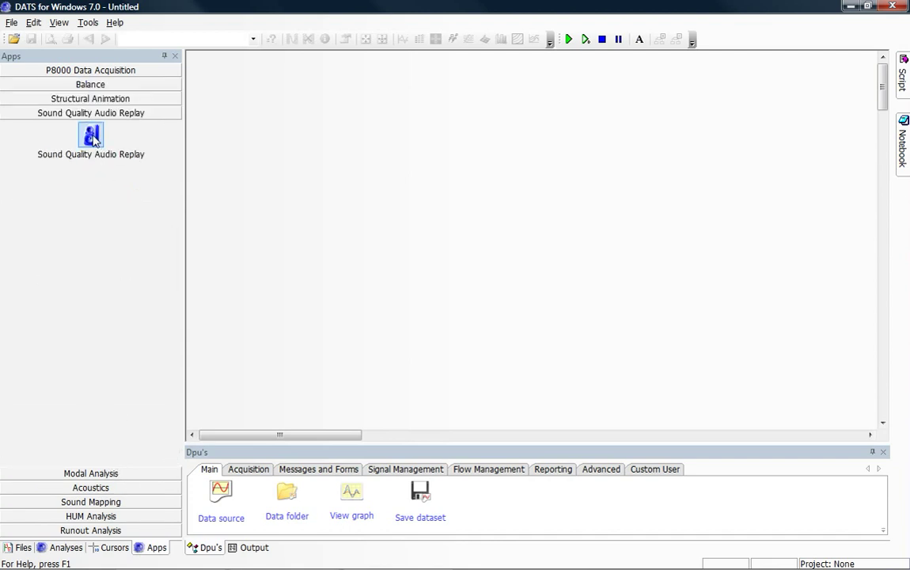
pyautogui.click(91, 136)
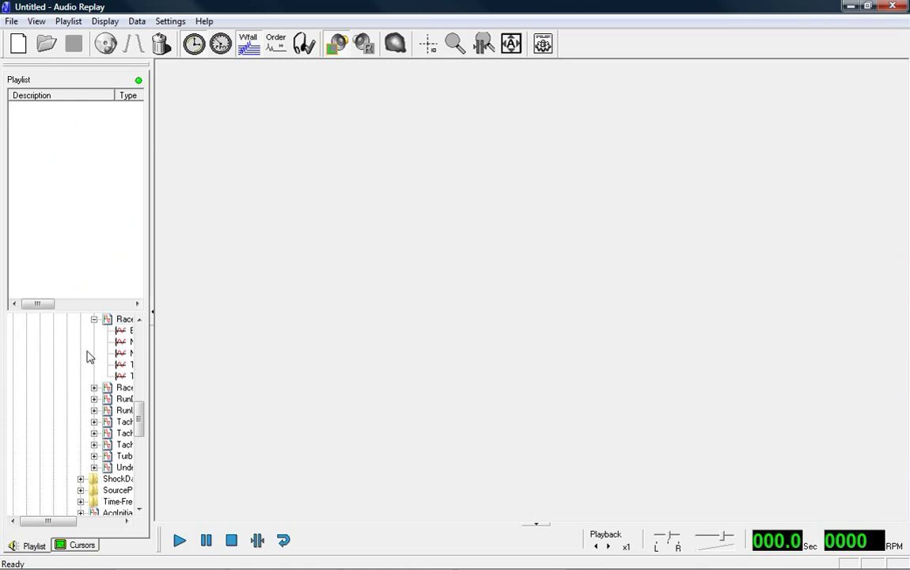
# Step: Scroll the data file tree up to reveal the Datsw70\examples\Data folder
pyautogui.moveTo(139, 427); pyautogui.dragTo(142, 361)
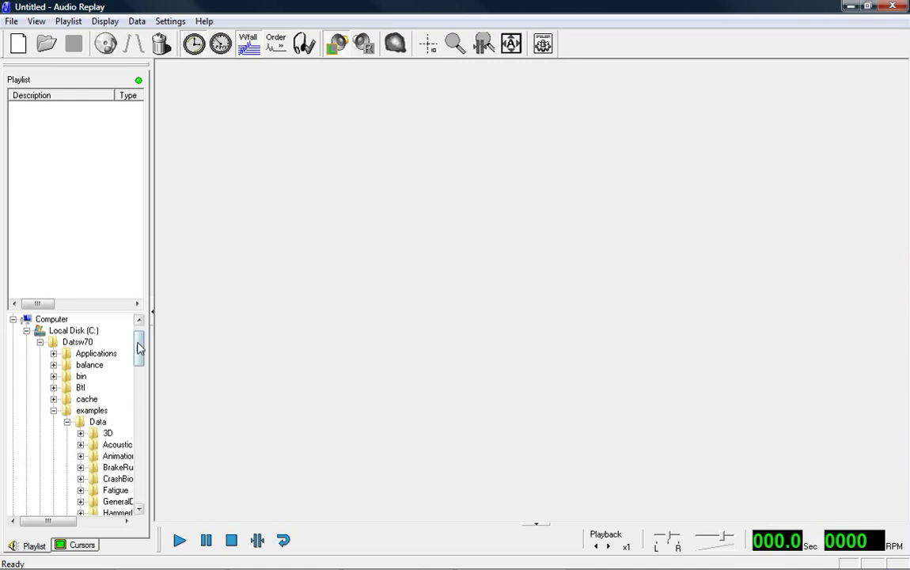
# Step: Find the RotatingMachinery folder and select RaceCarRunUp.dac
pyautogui.moveTo(140, 346); pyautogui.dragTo(140, 381)
pyautogui.click(117, 375)
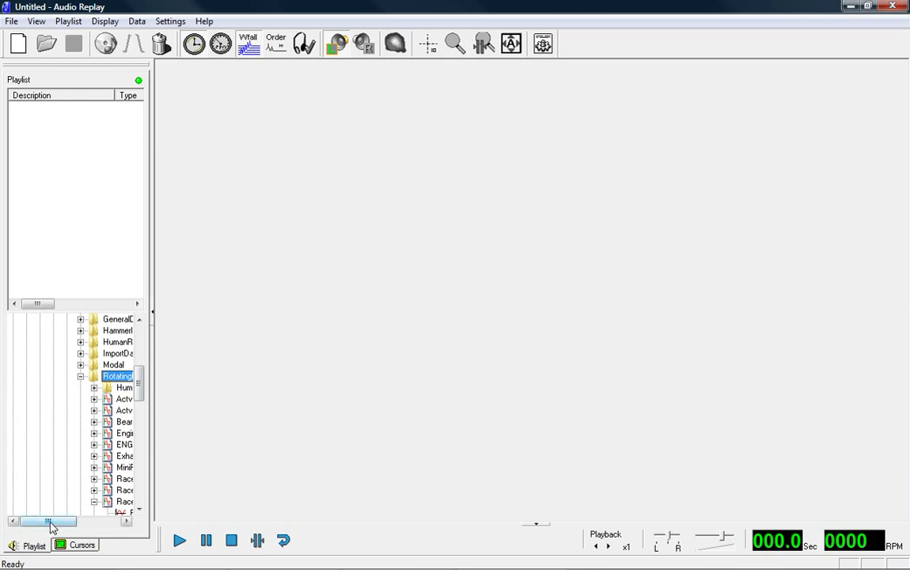
pyautogui.moveTo(43, 520); pyautogui.dragTo(71, 530)
pyautogui.click(99, 501)
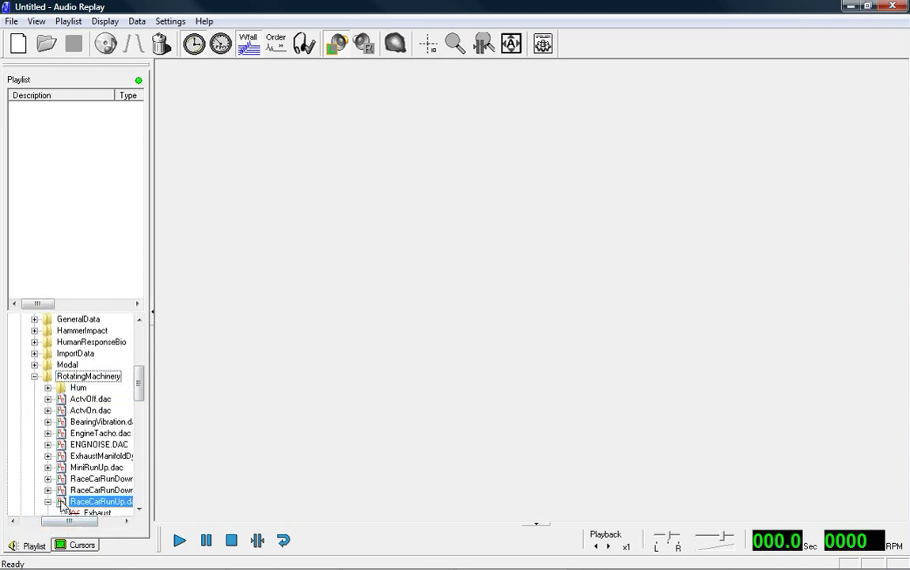
pyautogui.moveTo(142, 383); pyautogui.dragTo(140, 393)
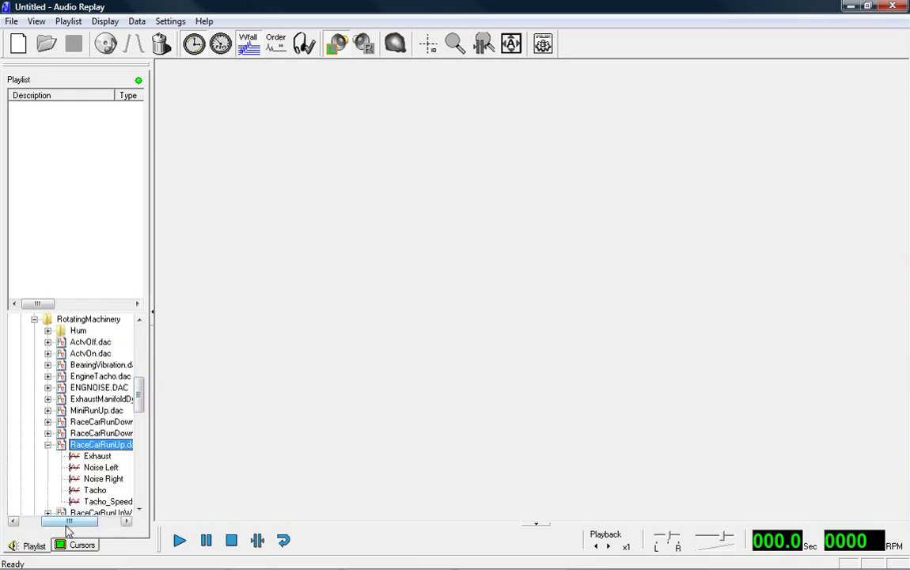
pyautogui.moveTo(67, 528); pyautogui.dragTo(82, 529)
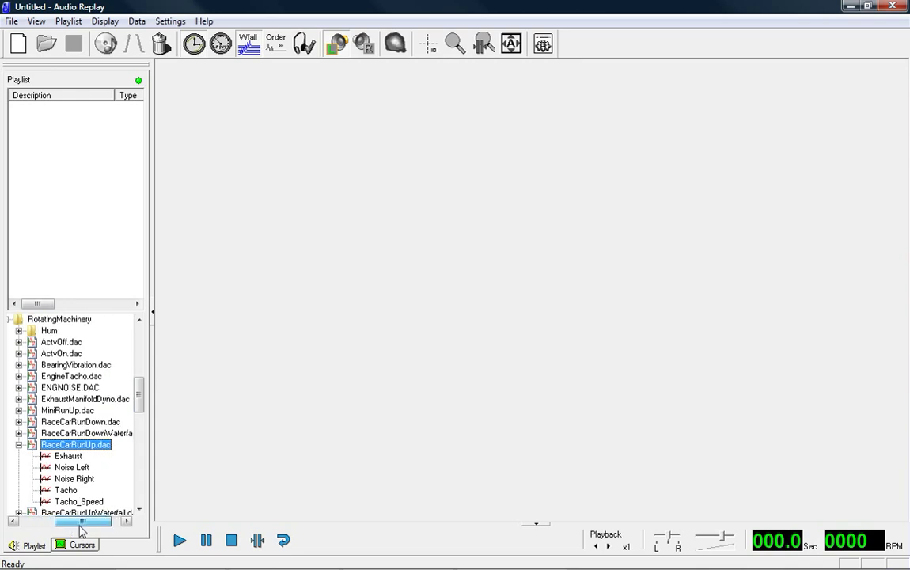
# Step: Review RaceCarRunUp.dac's Exhaust, Noise Left, Noise Right, Tacho and Tacho_Speed channels
pyautogui.click(67, 456)
pyautogui.click(70, 467)
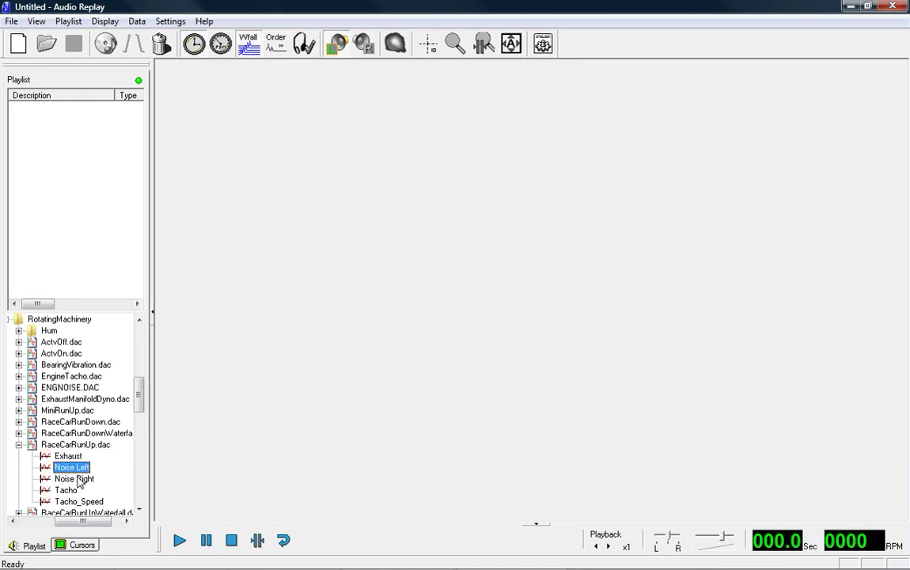
pyautogui.click(79, 479)
pyautogui.click(69, 490)
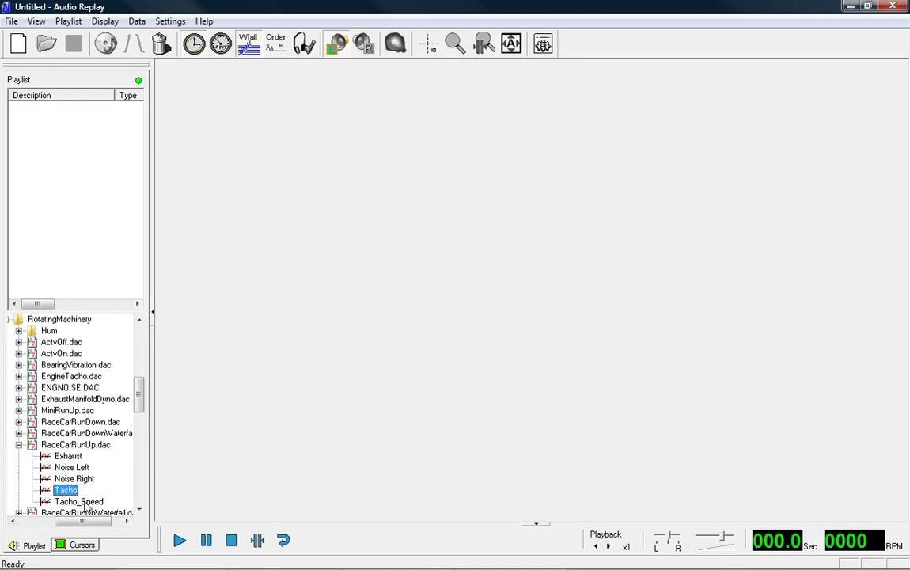
pyautogui.click(83, 501)
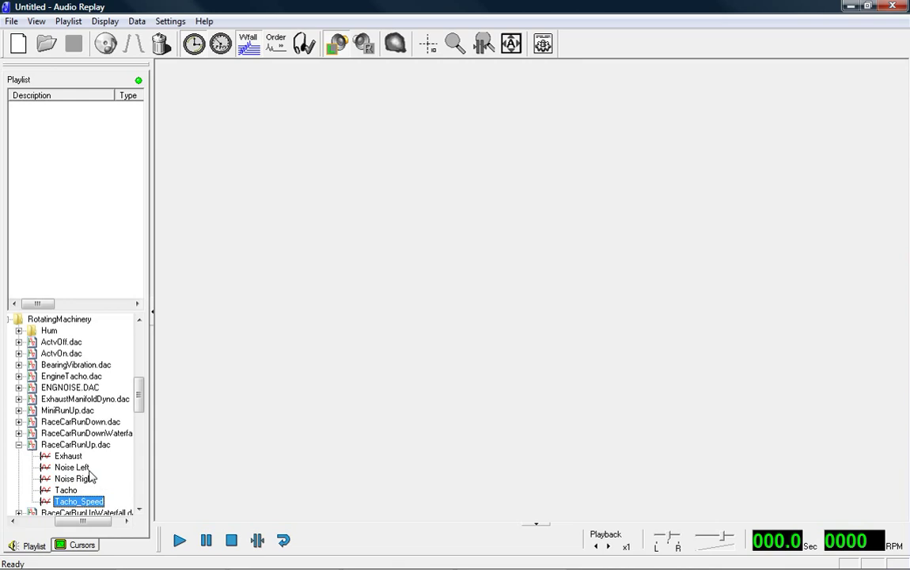
# Step: Revisit the Noise Left, Noise Right and Tacho channels, collapse the node, and add the recording to the playlist
pyautogui.click(79, 468)
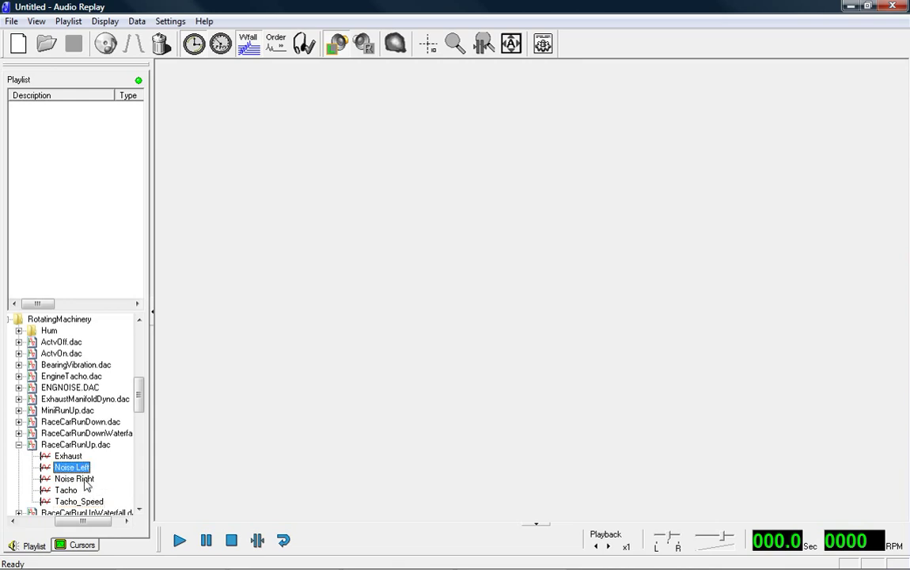
pyautogui.click(77, 478)
pyautogui.click(71, 491)
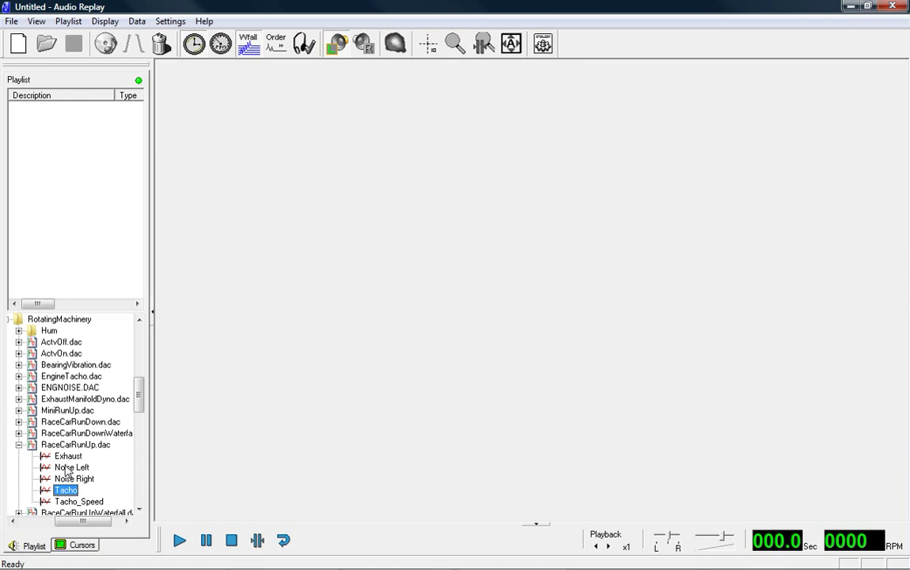
pyautogui.click(68, 467)
pyautogui.click(68, 478)
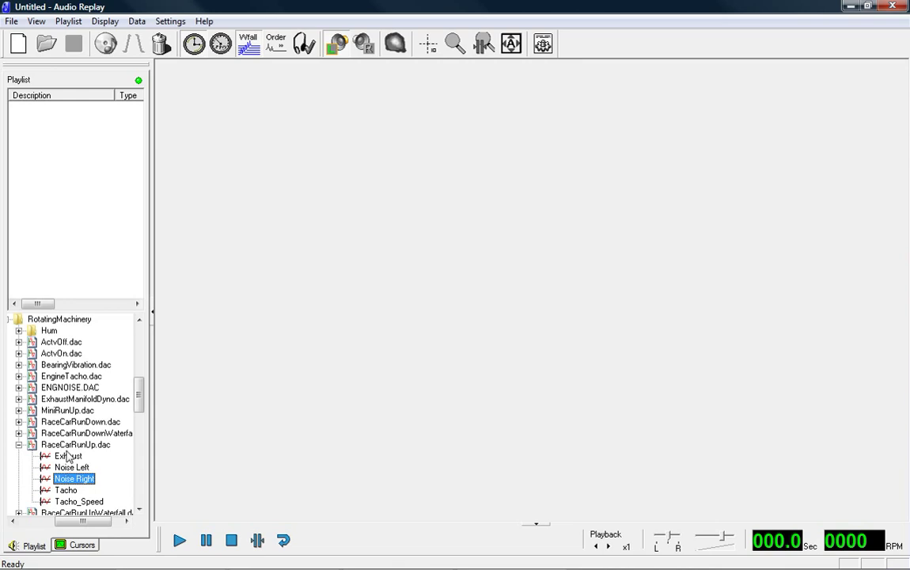
pyautogui.click(19, 445)
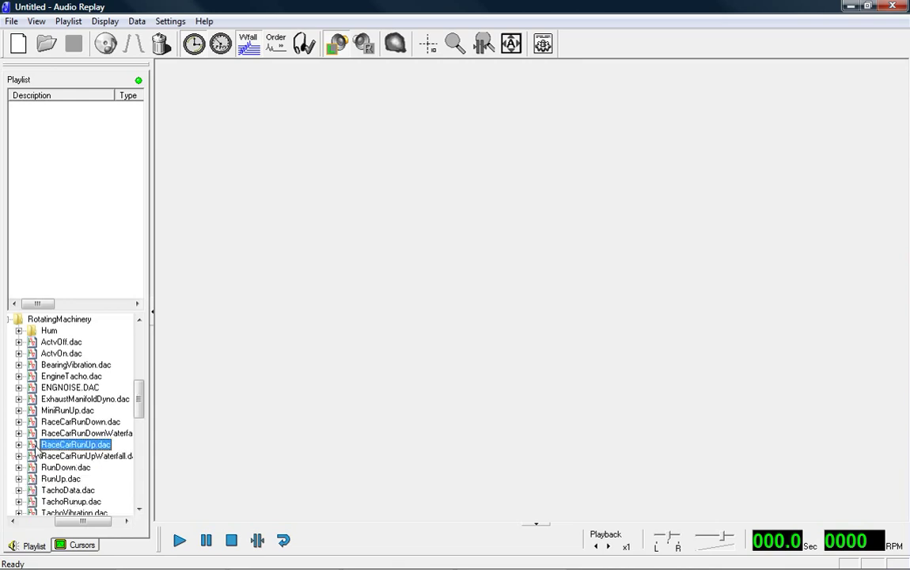
pyautogui.moveTo(73, 364); pyautogui.dragTo(30, 155)
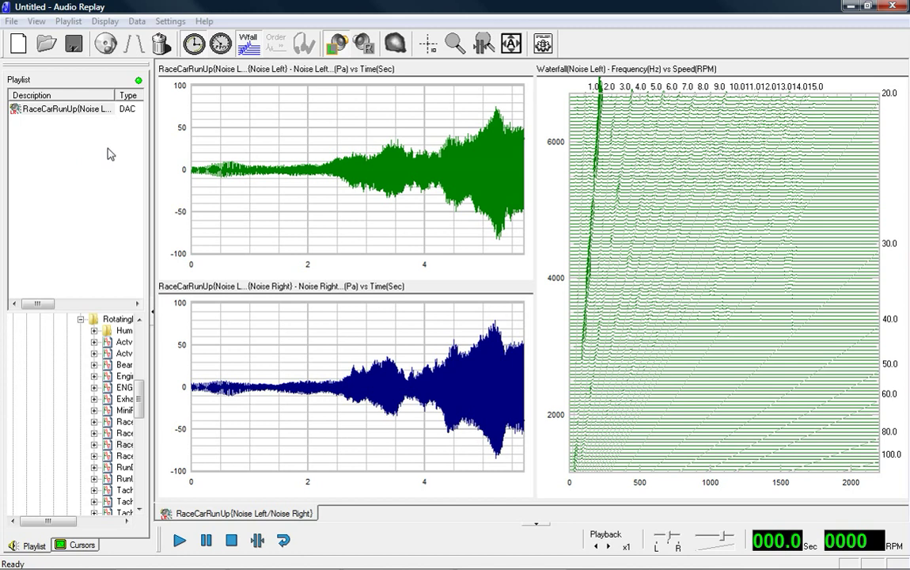
# Step: Set the RaceCarRunUp entry's speed source to Tacho with 2 pulses per revolution and 4 cylinders
pyautogui.rightClick(79, 115)
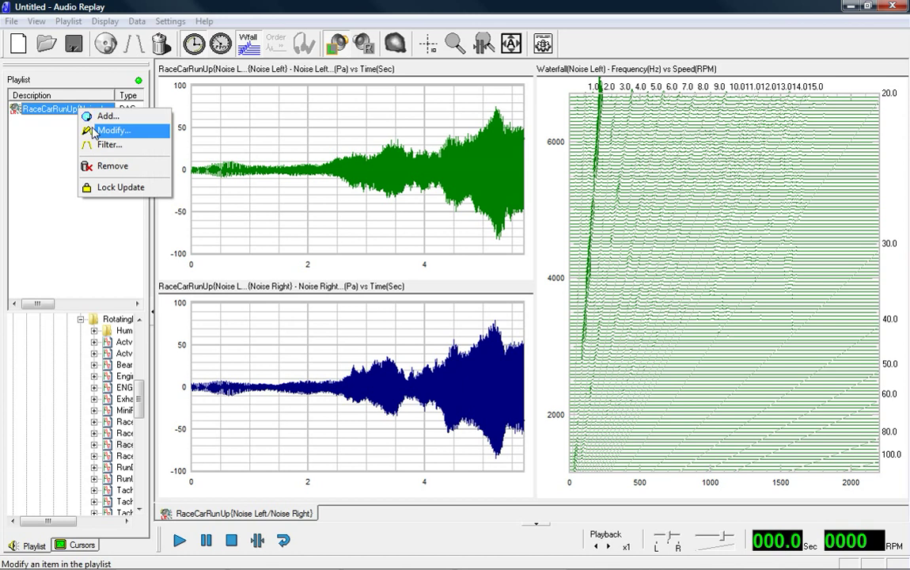
pyautogui.click(94, 131)
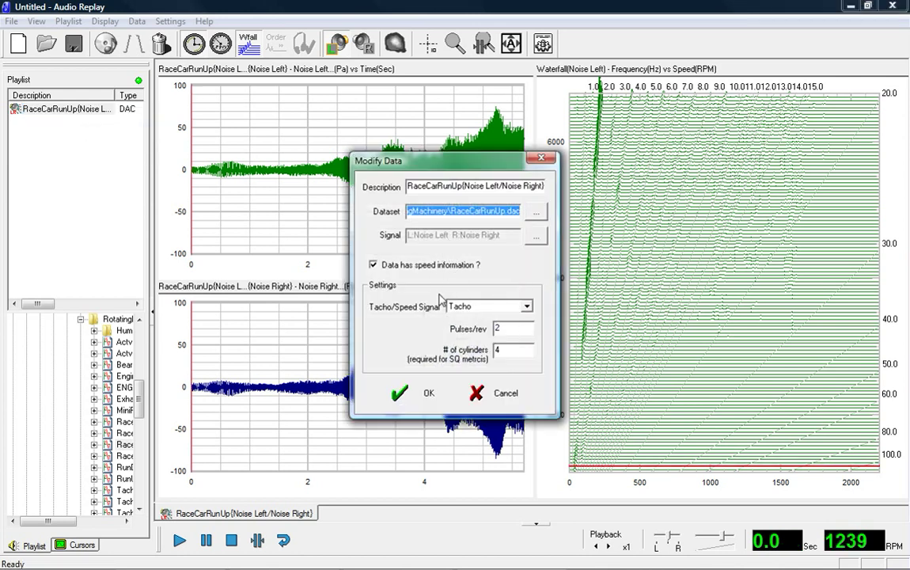
pyautogui.click(517, 328)
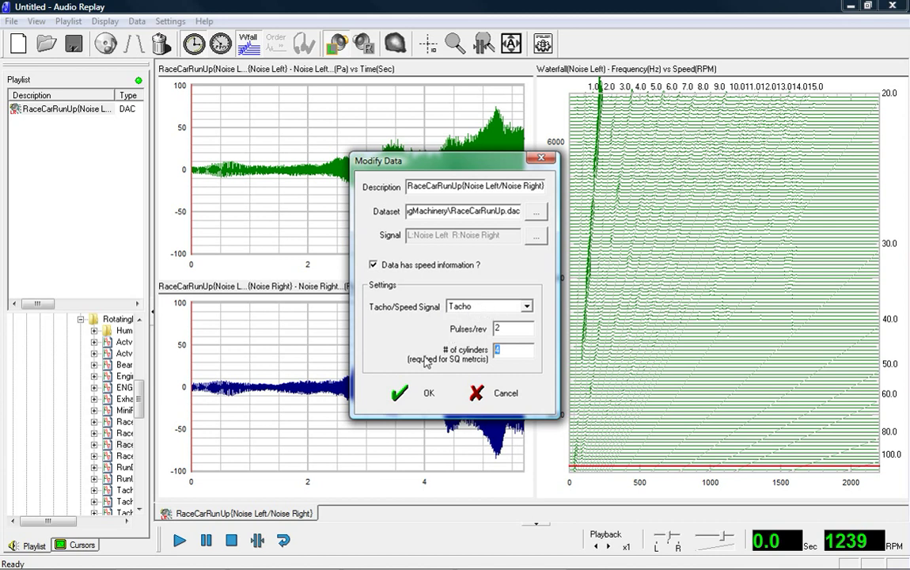
pyautogui.click(421, 393)
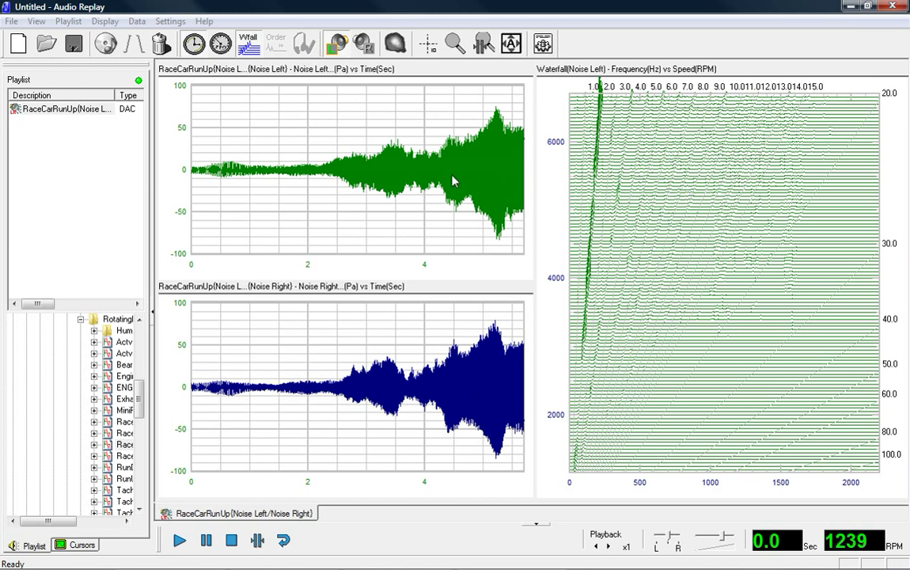
pyautogui.click(363, 44)
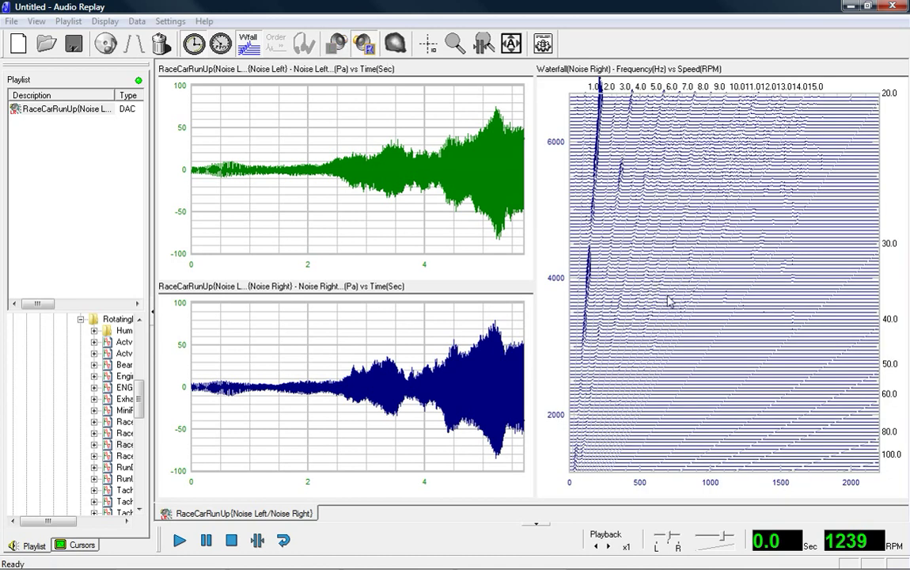
pyautogui.click(336, 44)
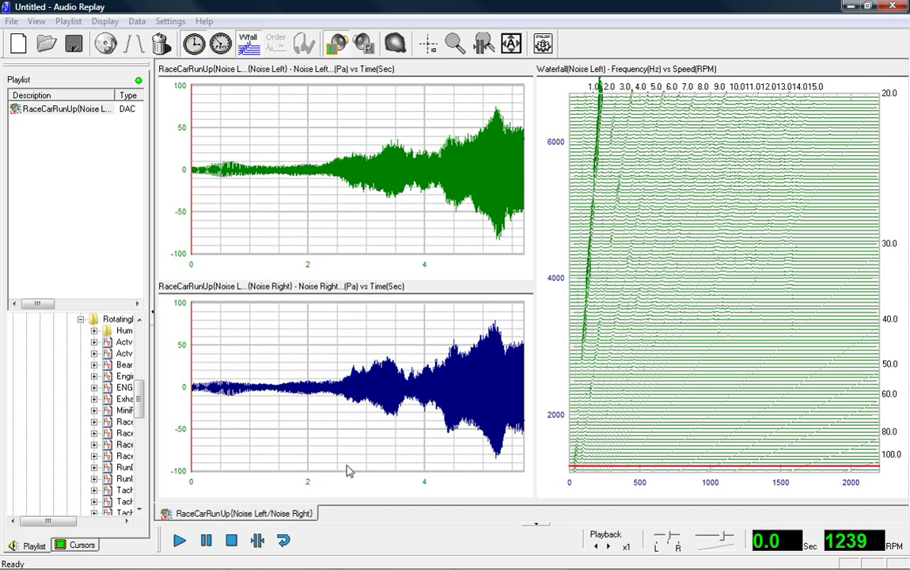
# Step: Enable looped replay, play the run-up to about 5 s, then stop at 0.0 s
pyautogui.click(284, 540)
pyautogui.click(181, 540)
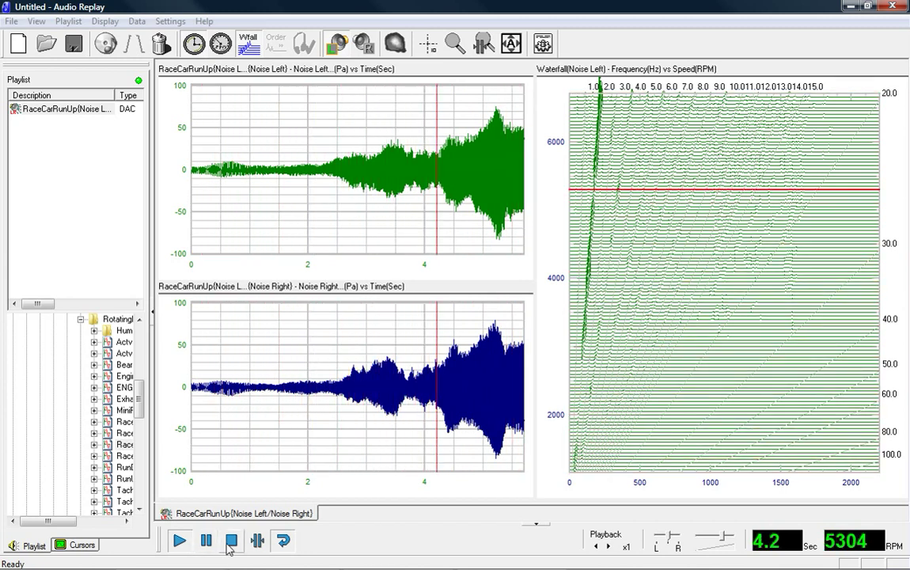
pyautogui.click(229, 546)
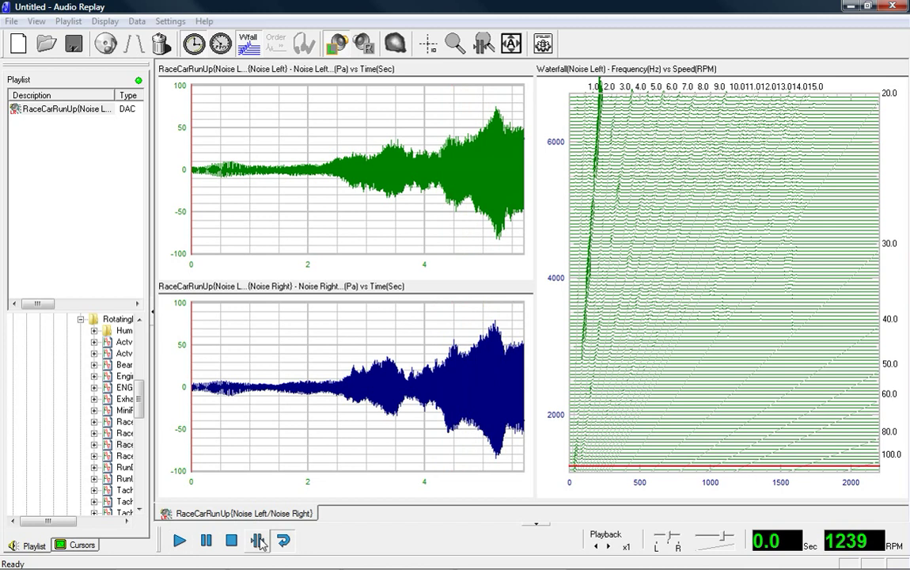
# Step: Loop-replay a marked region from about 3 s to 4 s, then stop and rewind to 0.0 s
pyautogui.click(258, 541)
pyautogui.moveTo(368, 398)
pyautogui.mouseDown()
pyautogui.moveTo(329, 391)
pyautogui.moveTo(367, 388)
pyautogui.mouseUp()
pyautogui.click(425, 385)
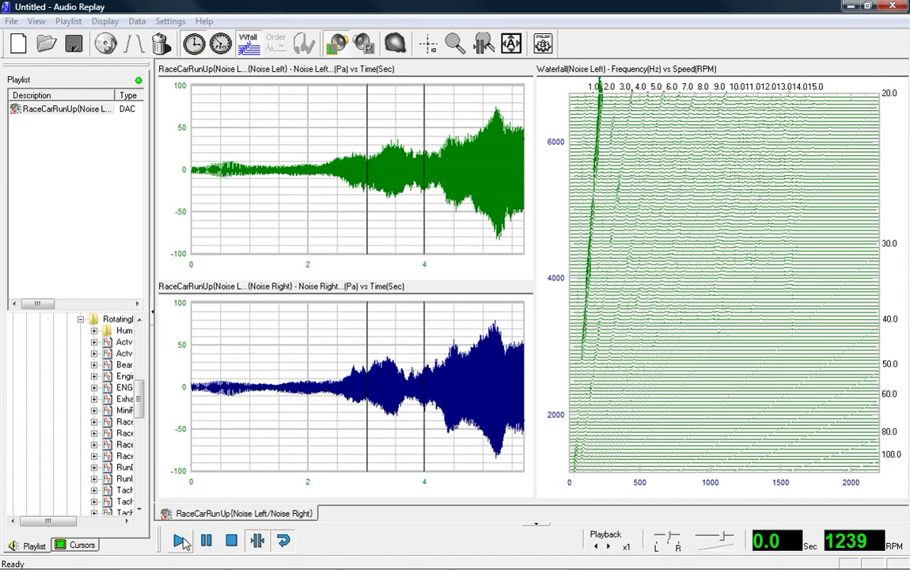
pyautogui.click(181, 540)
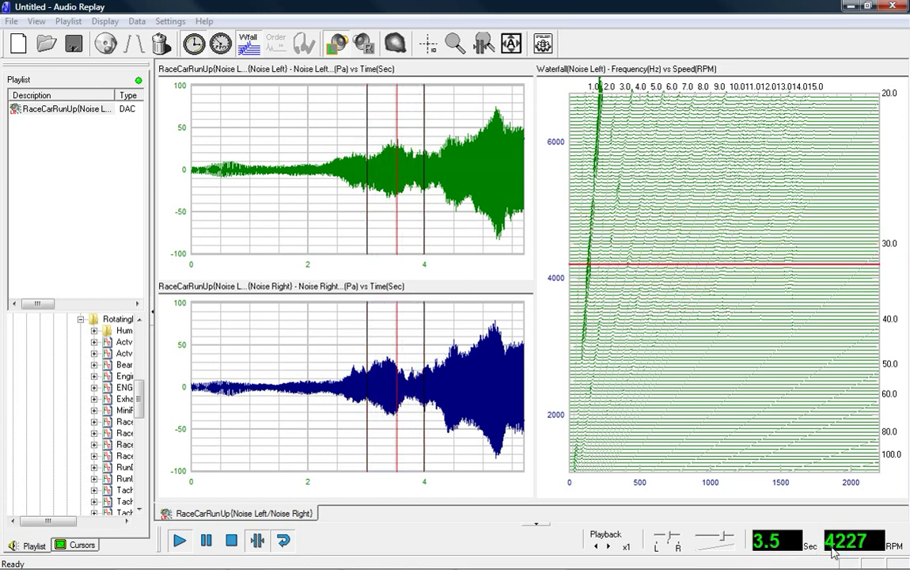
pyautogui.click(231, 541)
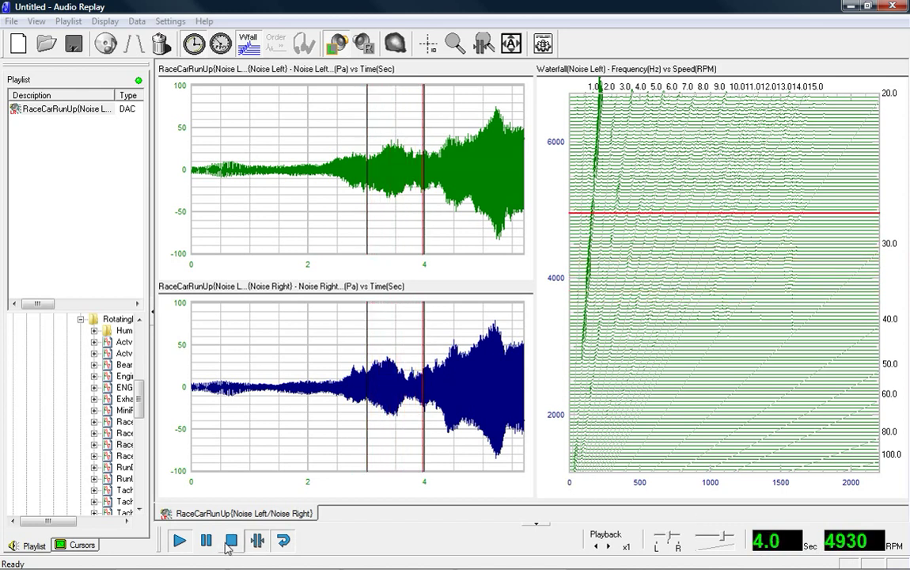
pyautogui.click(278, 541)
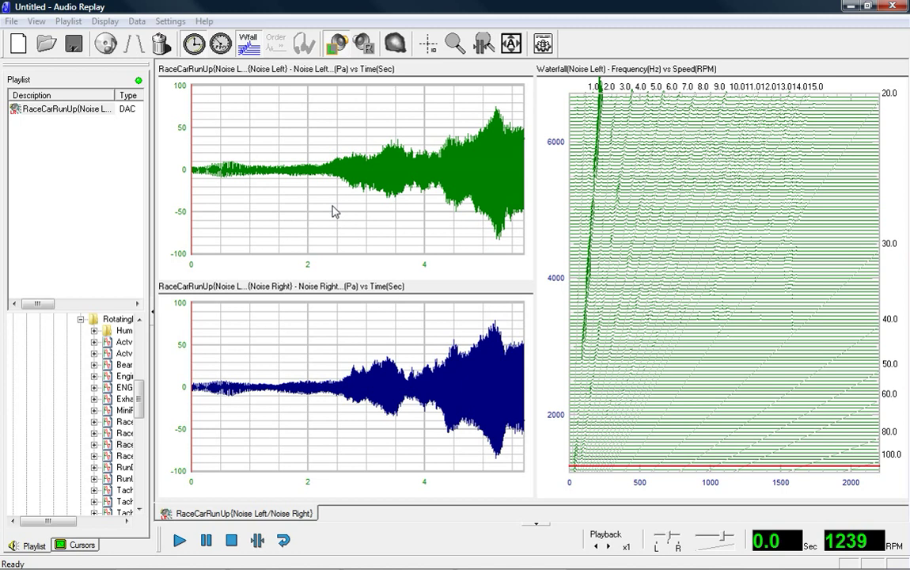
# Step: Add an Order Reject filter at order 2 to the filter list
pyautogui.click(133, 47)
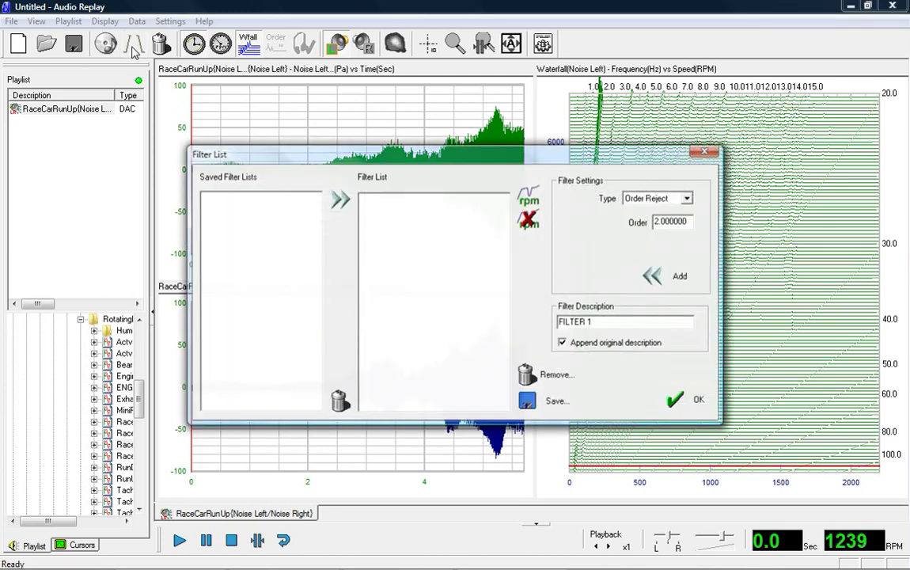
pyautogui.click(687, 199)
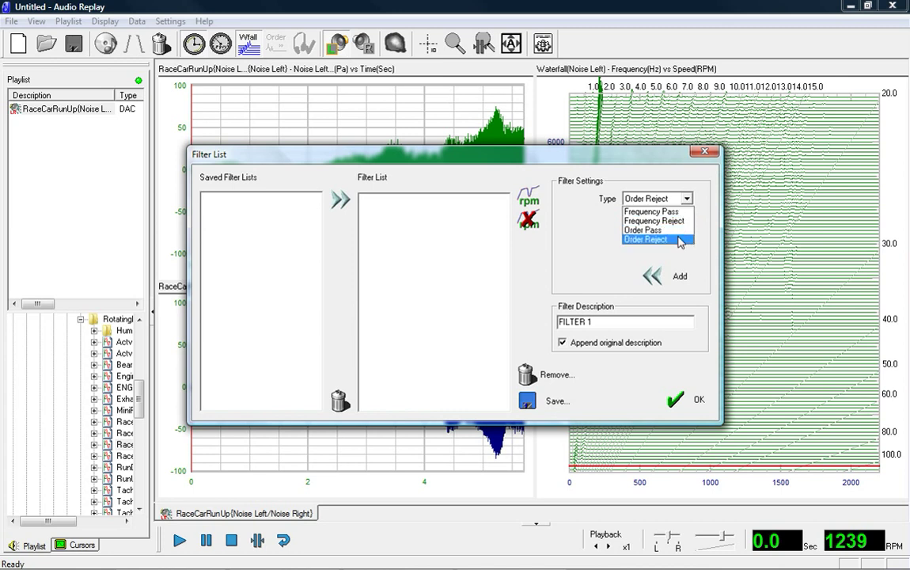
pyautogui.click(679, 239)
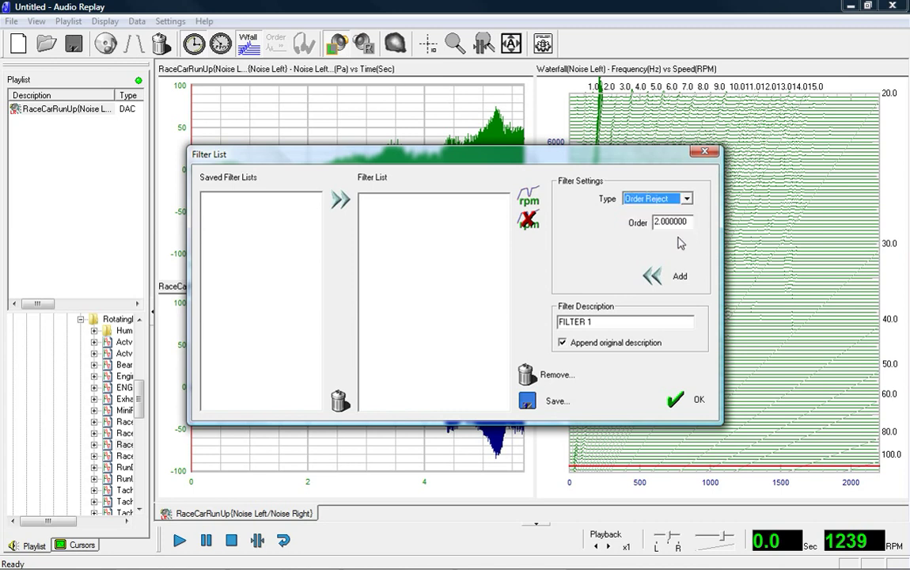
pyautogui.click(657, 275)
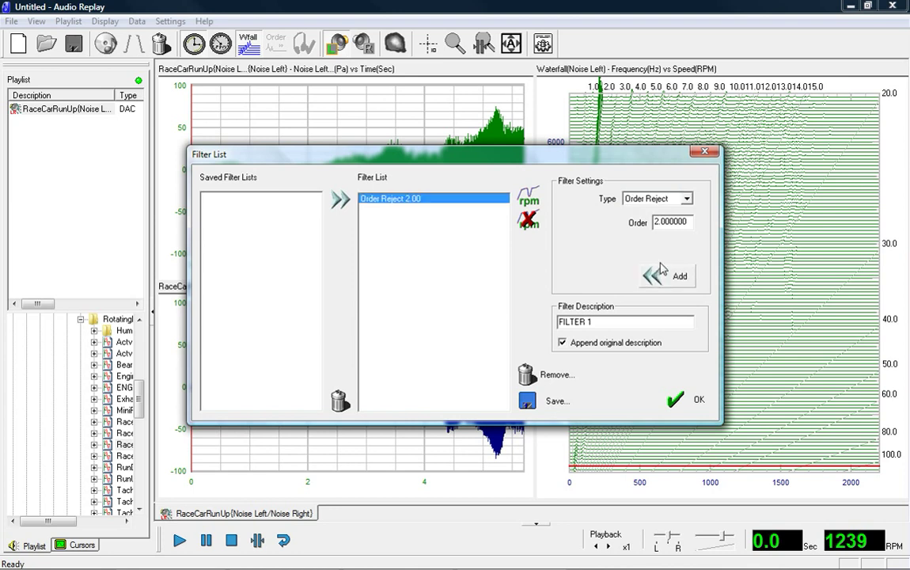
# Step: Keep Order Reject as the type and bring up the filter's rpm attenuation profile
pyautogui.click(687, 199)
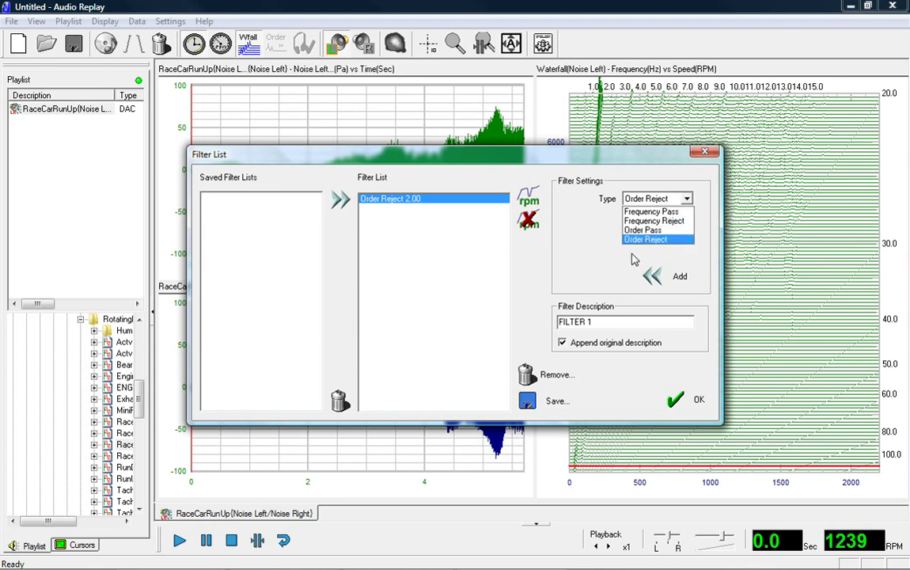
pyautogui.click(668, 238)
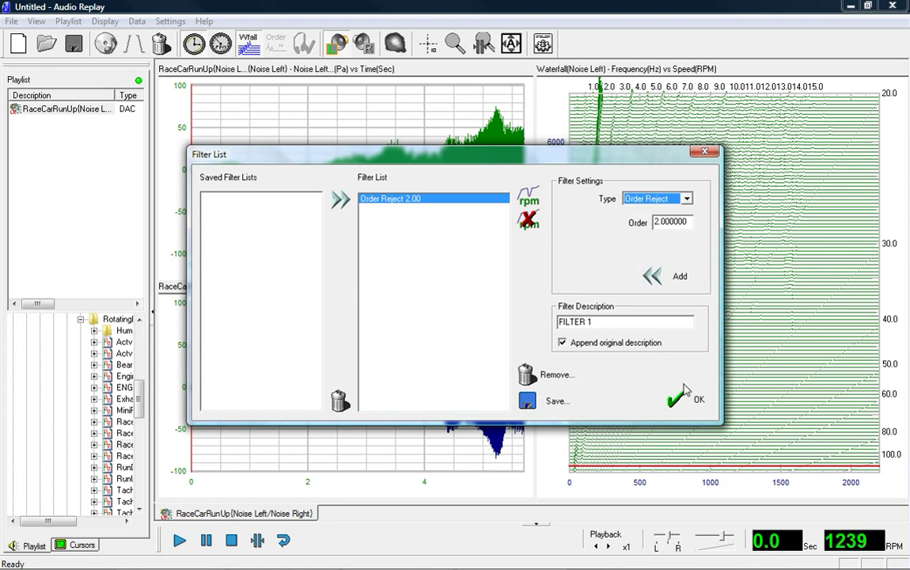
pyautogui.click(530, 202)
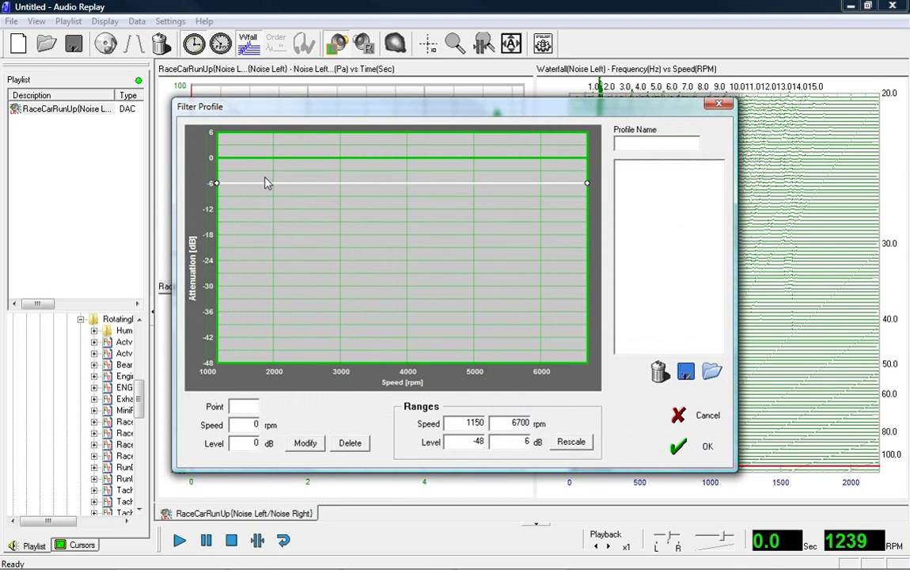
# Step: Sketch a dip to -21 dB at ~2929 rpm, rising to ~-6 dB at ~4388 rpm, then close the profile
pyautogui.moveTo(343, 188); pyautogui.dragTo(335, 247)
pyautogui.click(431, 224)
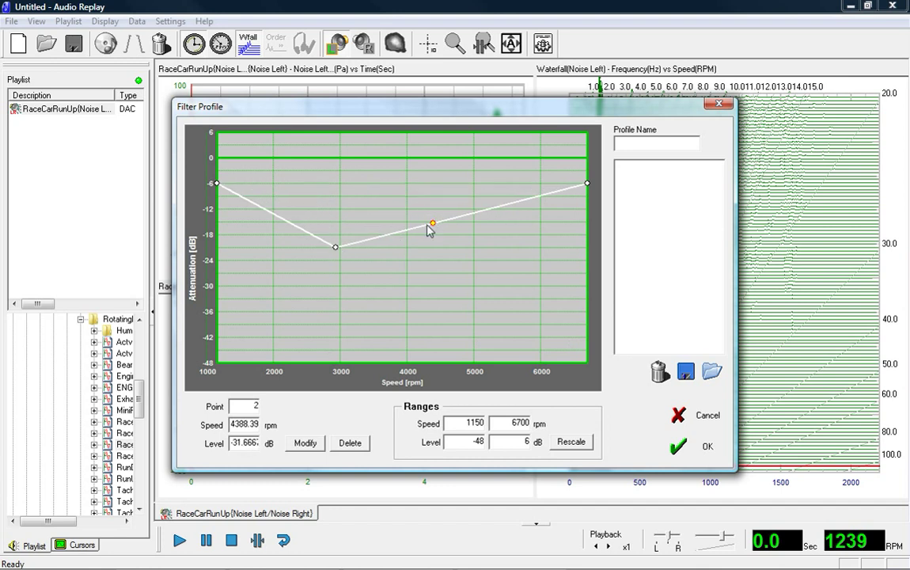
pyautogui.moveTo(434, 227); pyautogui.dragTo(430, 184)
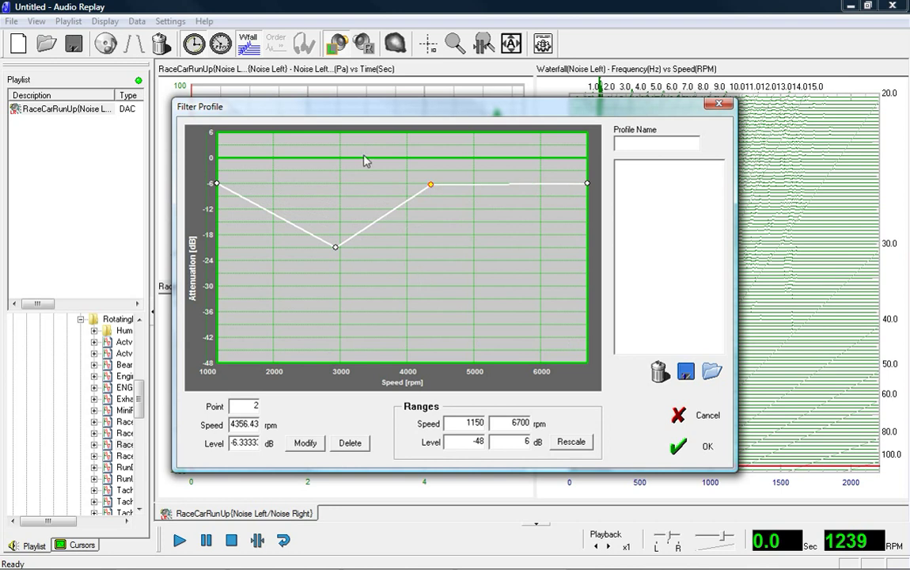
pyautogui.click(680, 416)
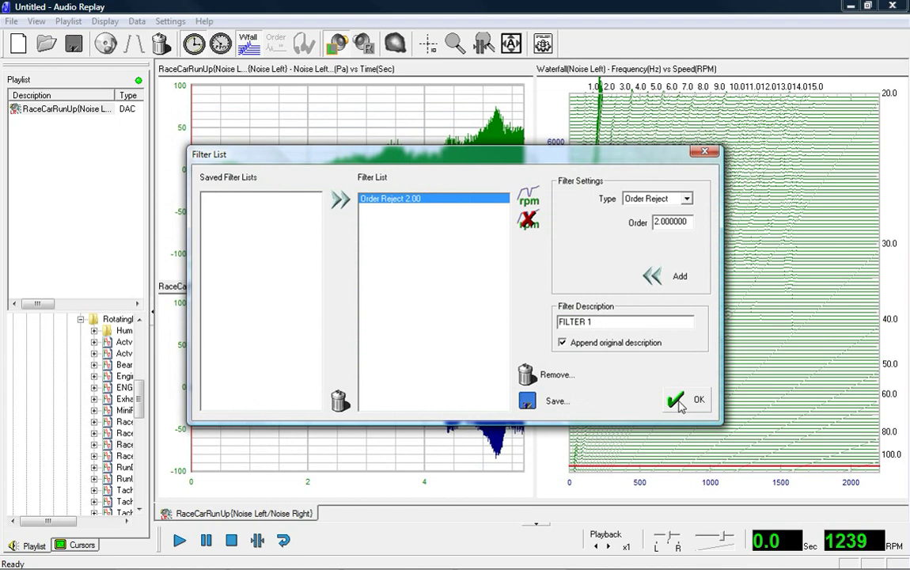
# Step: Apply the filter to create FILTER 1 and switch between the RaceCarRunUp and FILTER 1 views
pyautogui.click(679, 403)
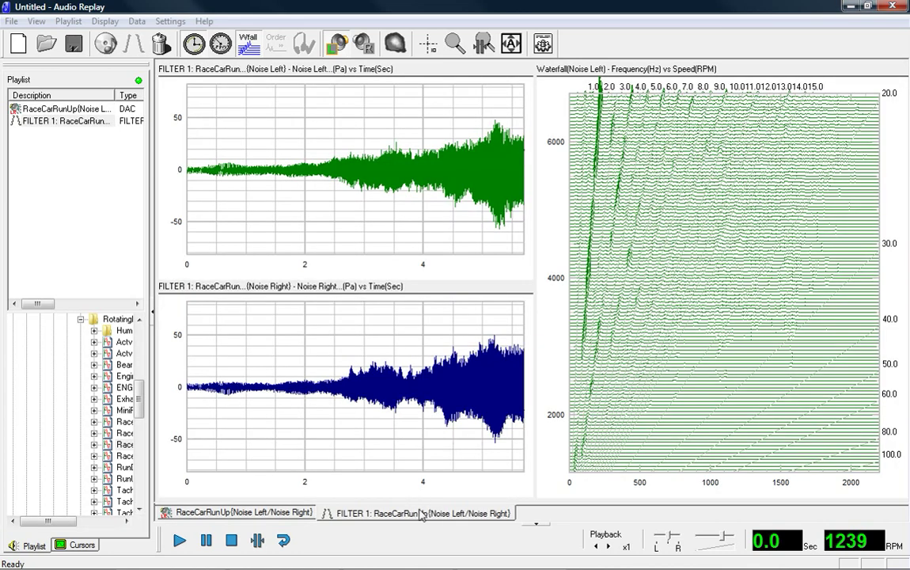
pyautogui.click(243, 513)
pyautogui.click(390, 514)
# Step: Replay the run-up while switching back and forth between FILTER 1 and the original signal
pyautogui.click(179, 540)
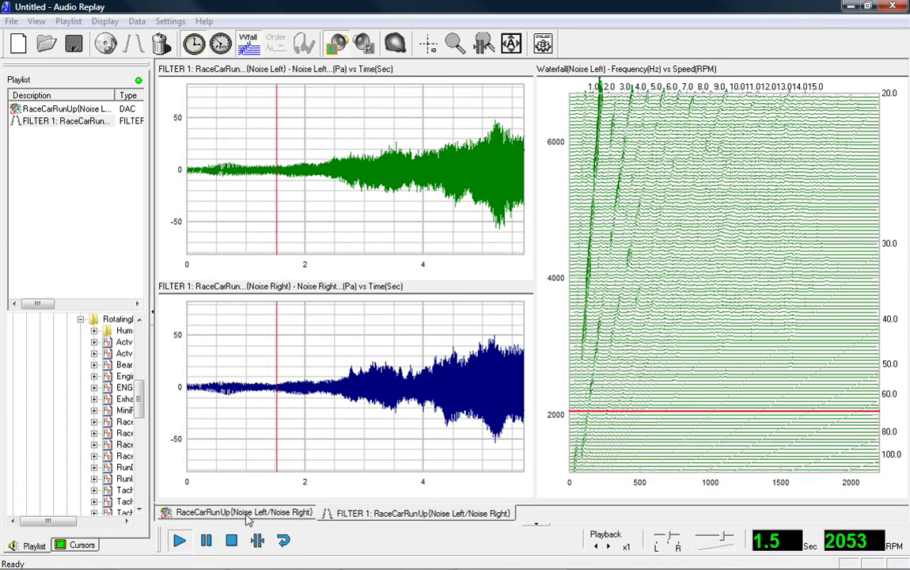
pyautogui.click(341, 518)
pyautogui.click(255, 518)
pyautogui.click(329, 515)
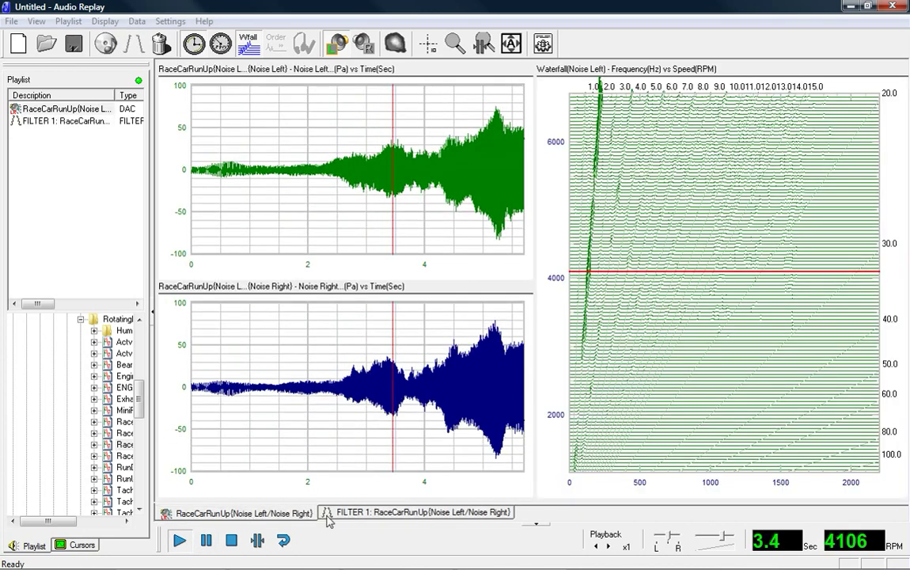
pyautogui.click(261, 515)
pyautogui.click(331, 514)
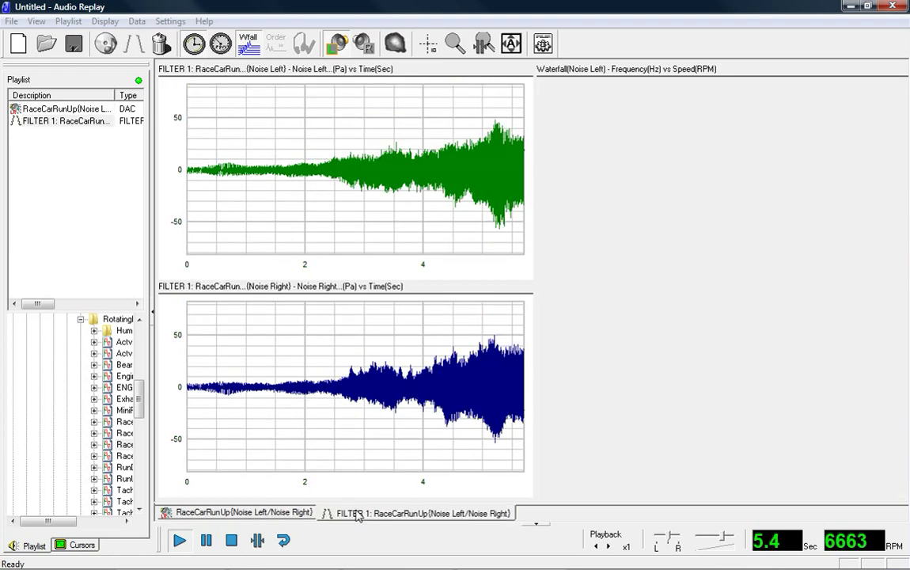
pyautogui.click(266, 518)
pyautogui.click(352, 515)
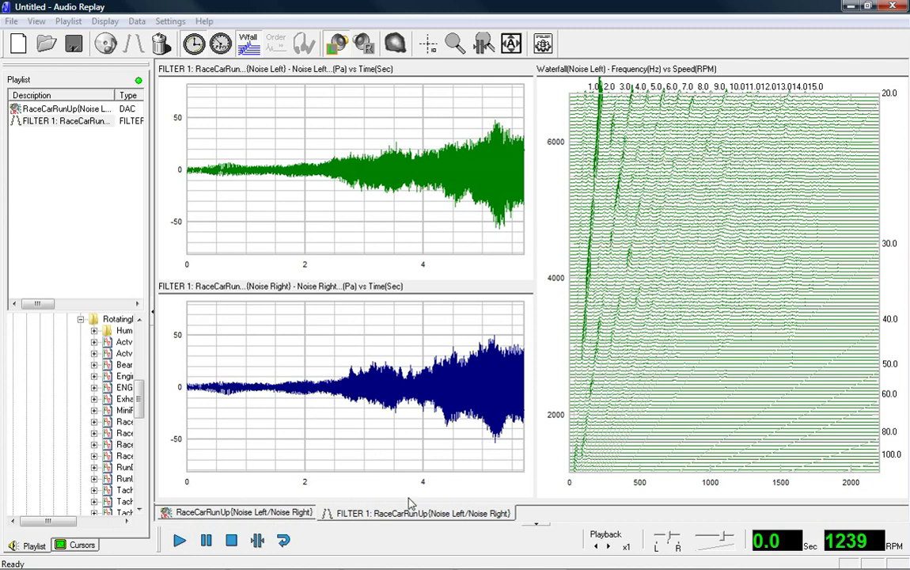
pyautogui.click(233, 514)
pyautogui.click(370, 514)
pyautogui.click(204, 512)
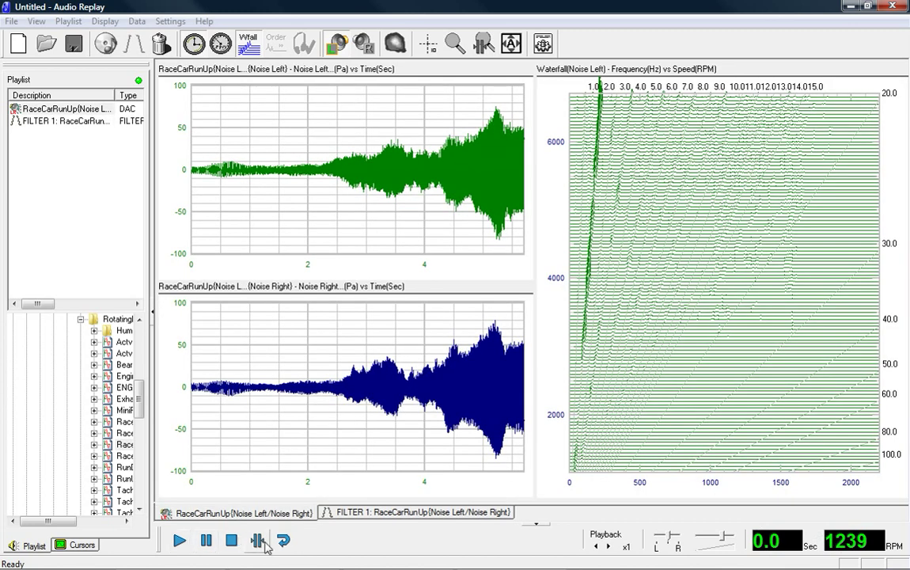
# Step: Loop the section between about 3 s and 4 s, comparing filtered and original, then stop
pyautogui.click(369, 389)
pyautogui.click(426, 387)
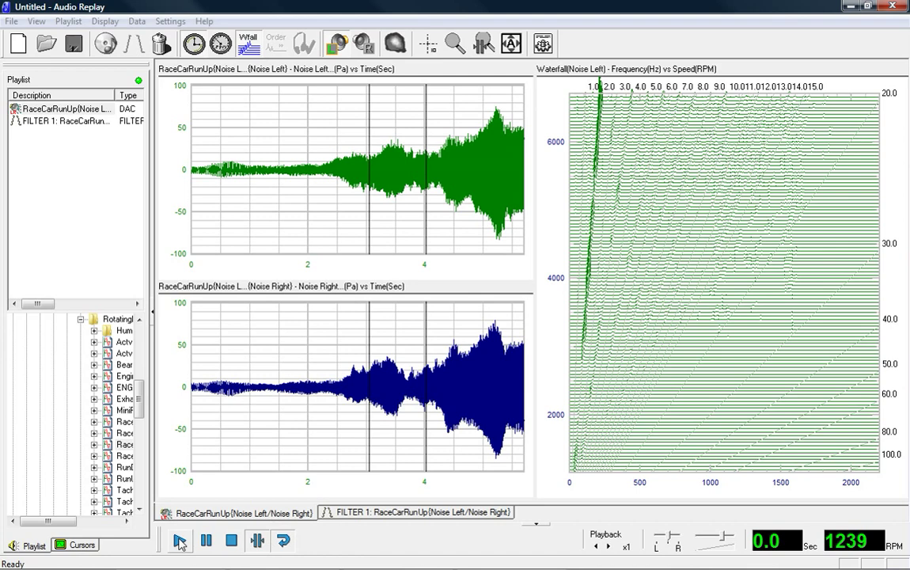
pyautogui.click(180, 541)
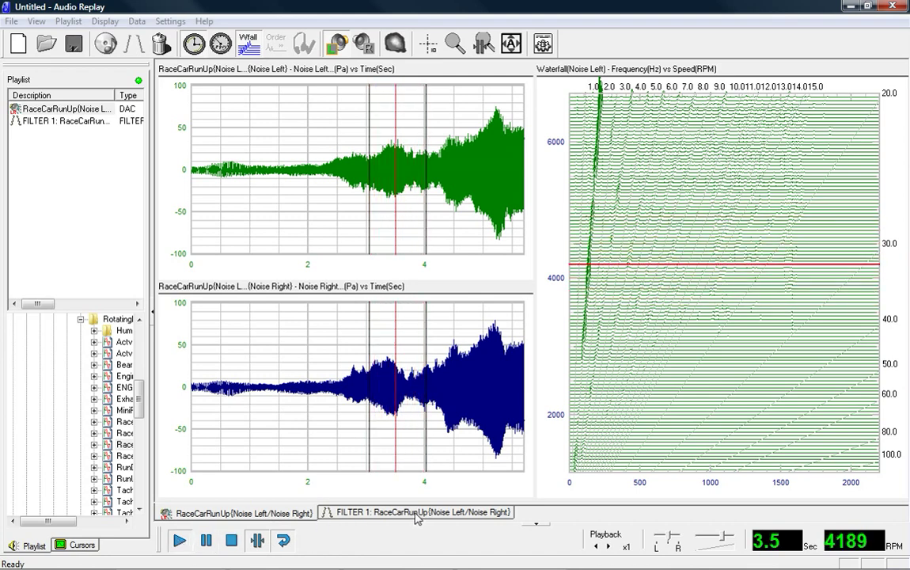
pyautogui.click(417, 513)
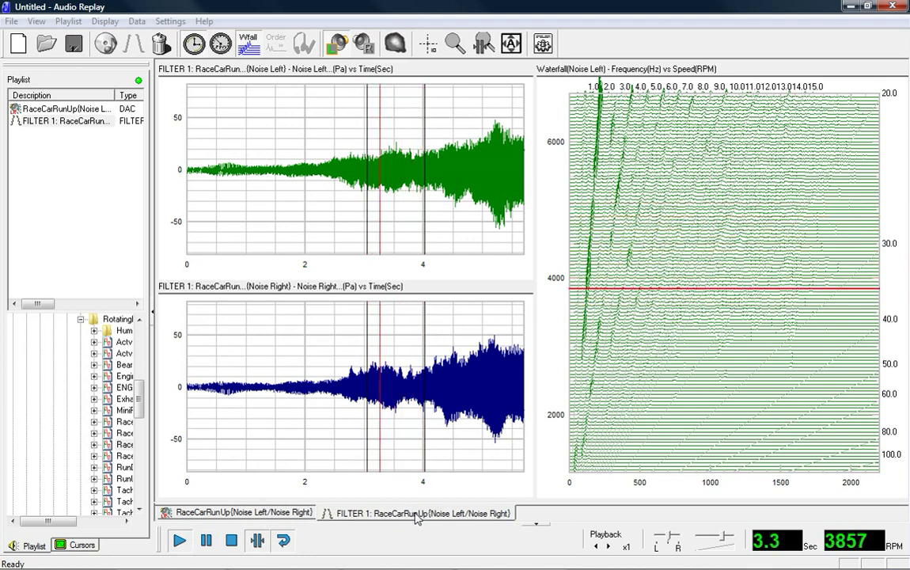
pyautogui.click(295, 513)
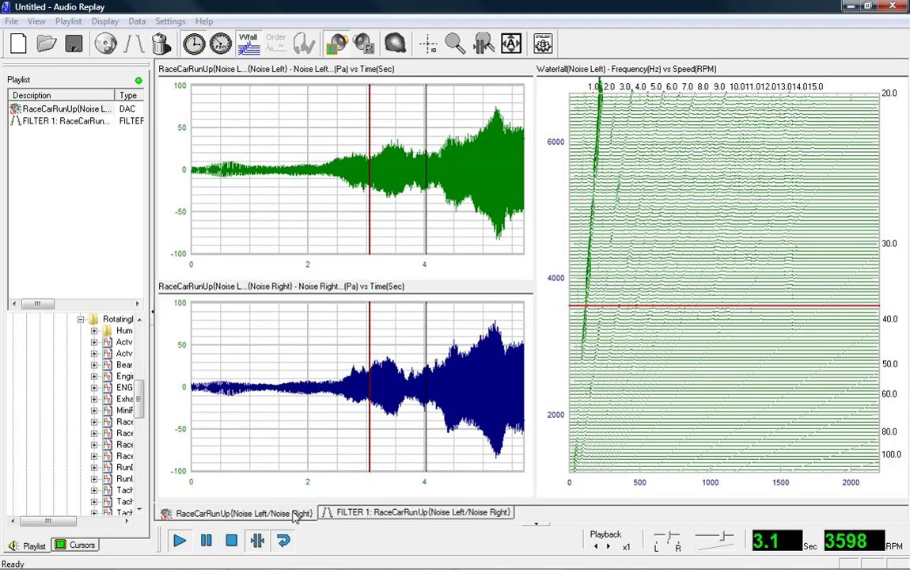
pyautogui.click(395, 513)
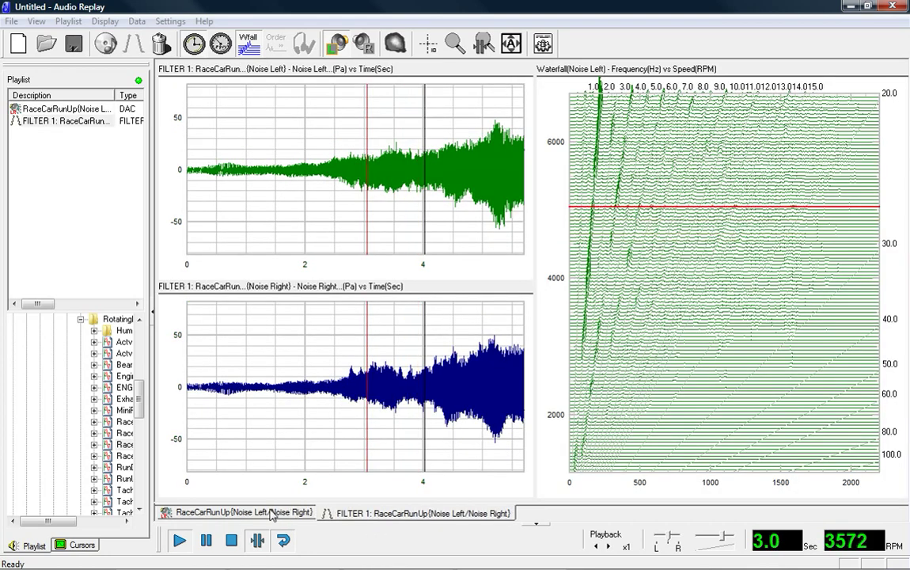
pyautogui.click(273, 514)
pyautogui.click(228, 544)
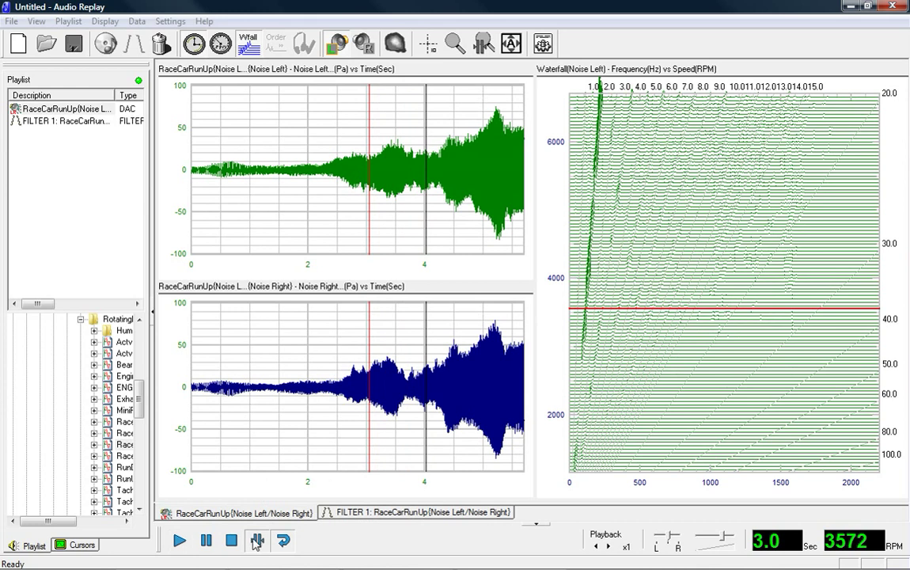
# Step: Rewind and replay the run-up with the speed trace shown, then remove the speed plot
pyautogui.click(257, 541)
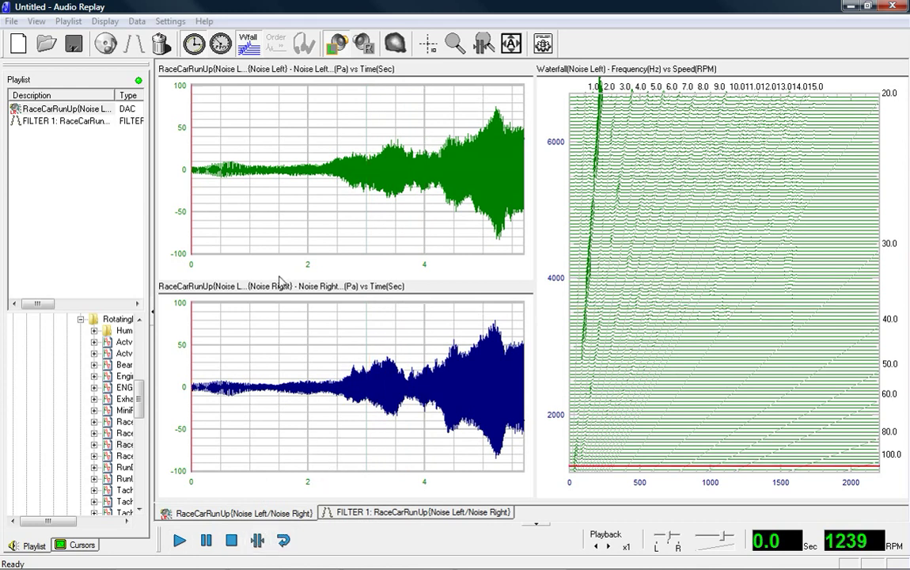
pyautogui.click(220, 45)
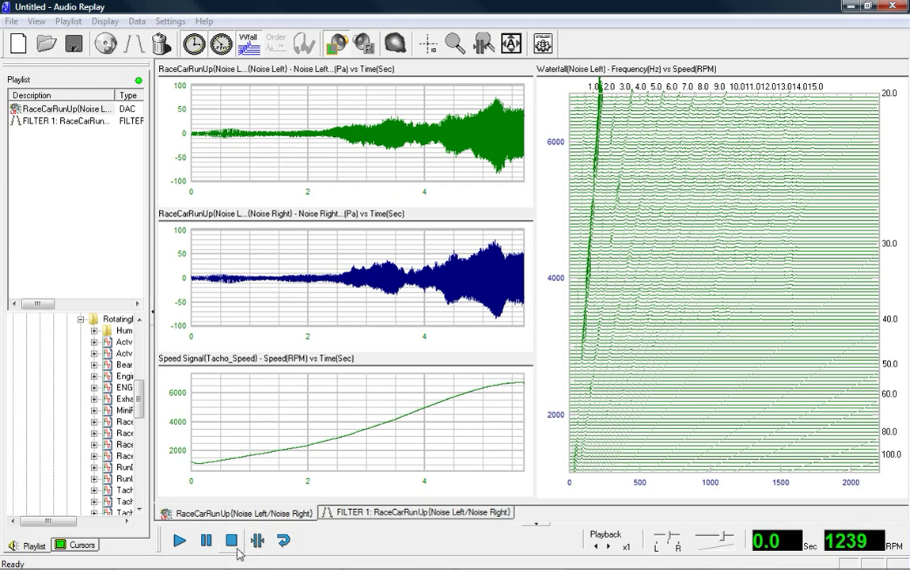
pyautogui.click(180, 540)
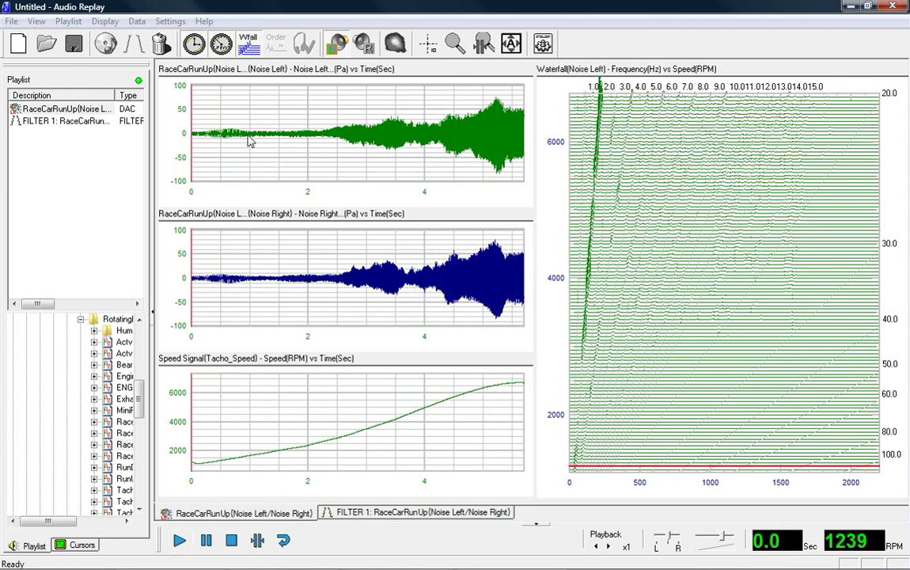
pyautogui.click(221, 46)
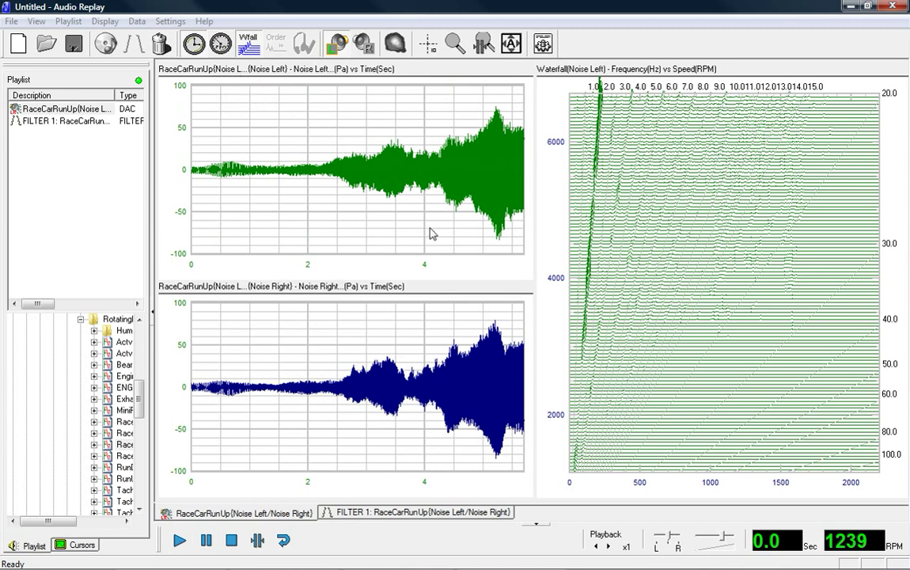
# Step: Set the analysis order list to orders 2, 4 and 6
pyautogui.click(542, 45)
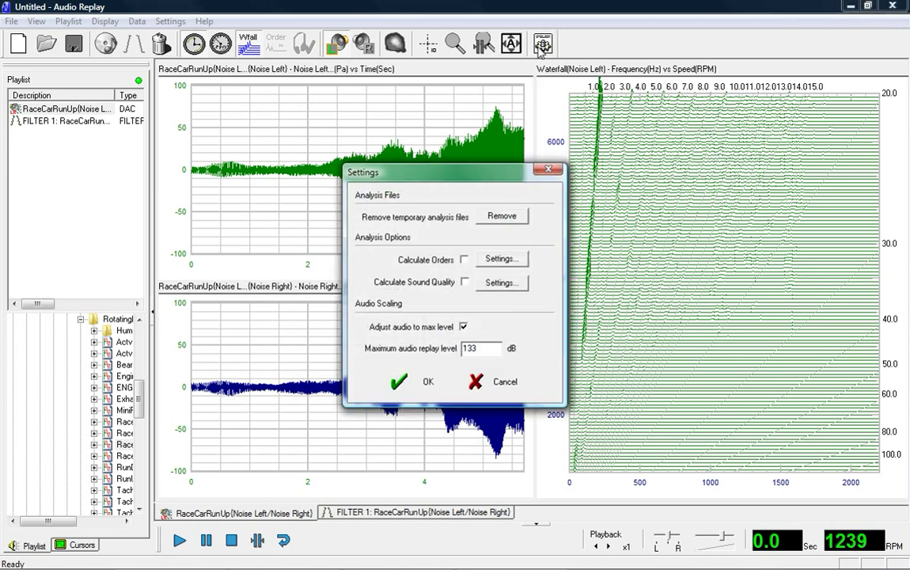
pyautogui.click(510, 260)
pyautogui.doubleClick(512, 209)
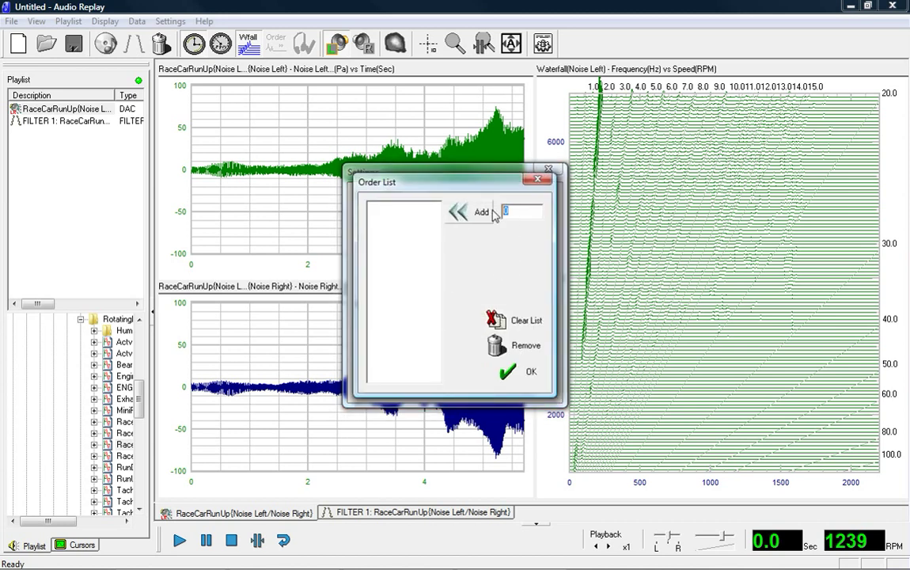
pyautogui.write('2')
pyautogui.click(481, 212)
pyautogui.write('4')
pyautogui.click(481, 212)
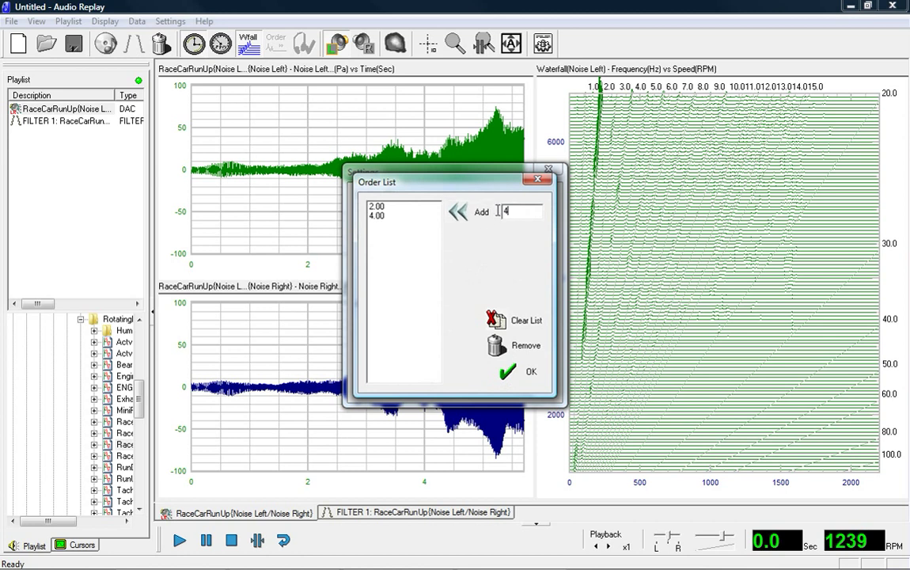
pyautogui.write('6')
pyautogui.click(481, 212)
pyautogui.click(518, 378)
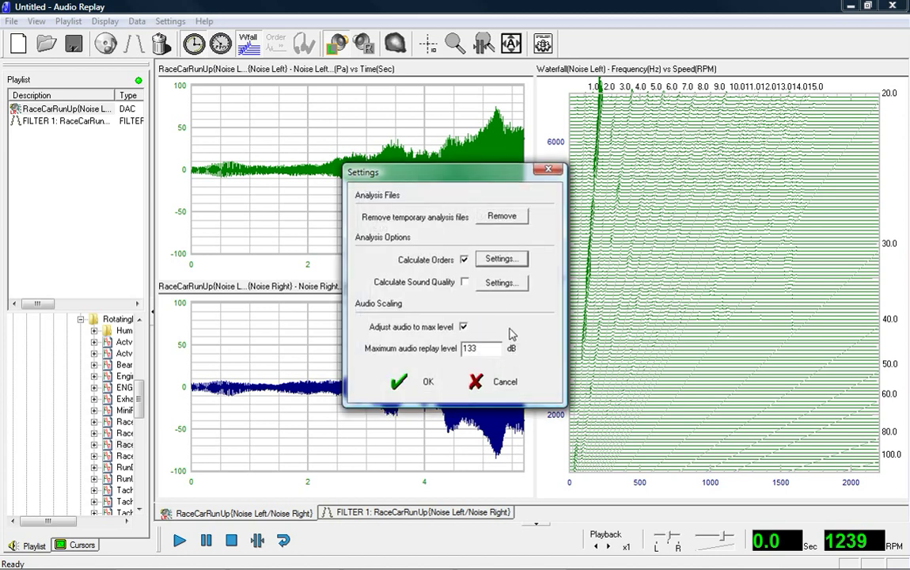
# Step: Enable sound quality calculation with all metrics selected and apply the analysis settings
pyautogui.click(464, 283)
pyautogui.click(499, 282)
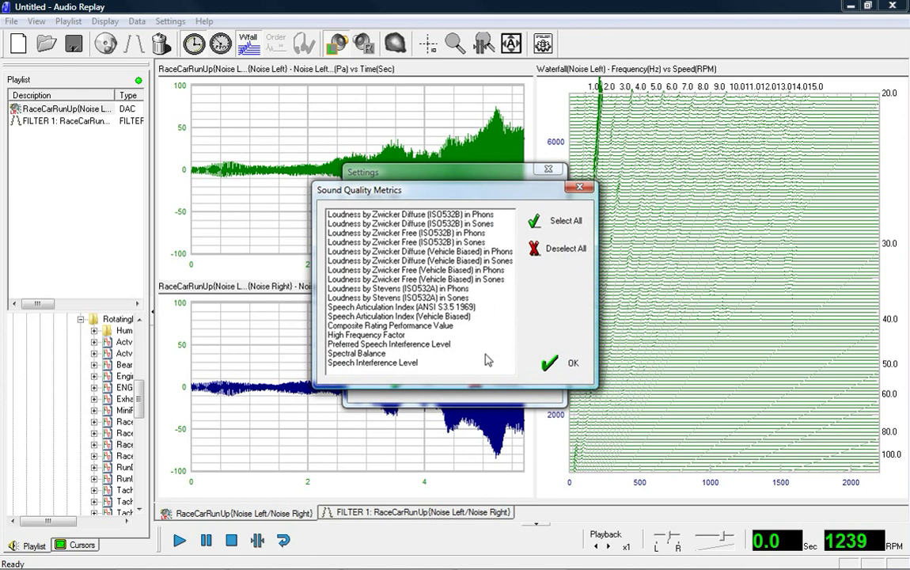
pyautogui.click(554, 221)
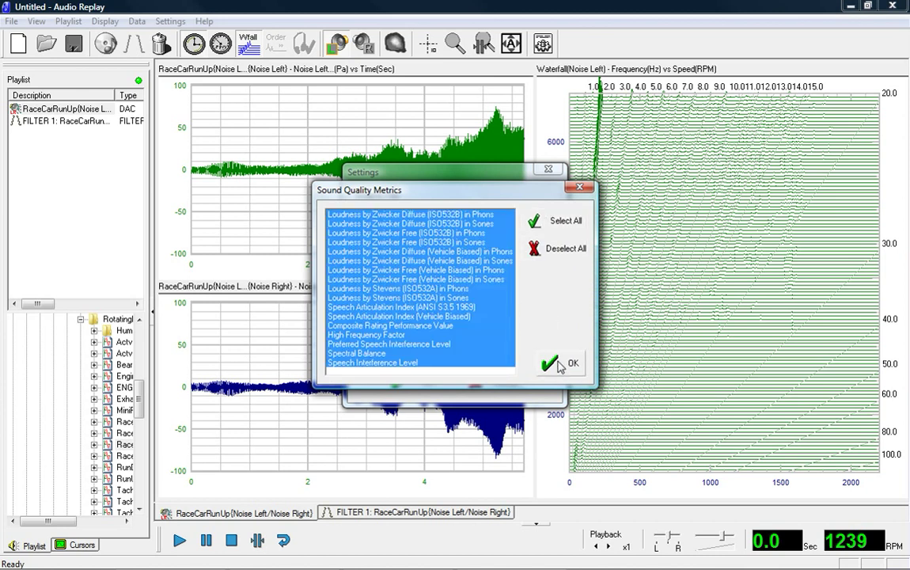
pyautogui.click(561, 364)
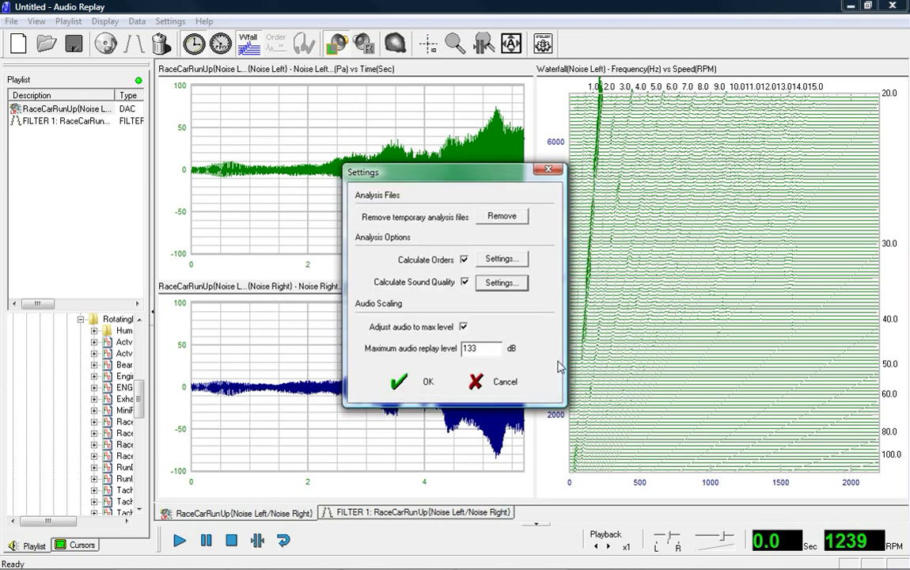
pyautogui.click(419, 380)
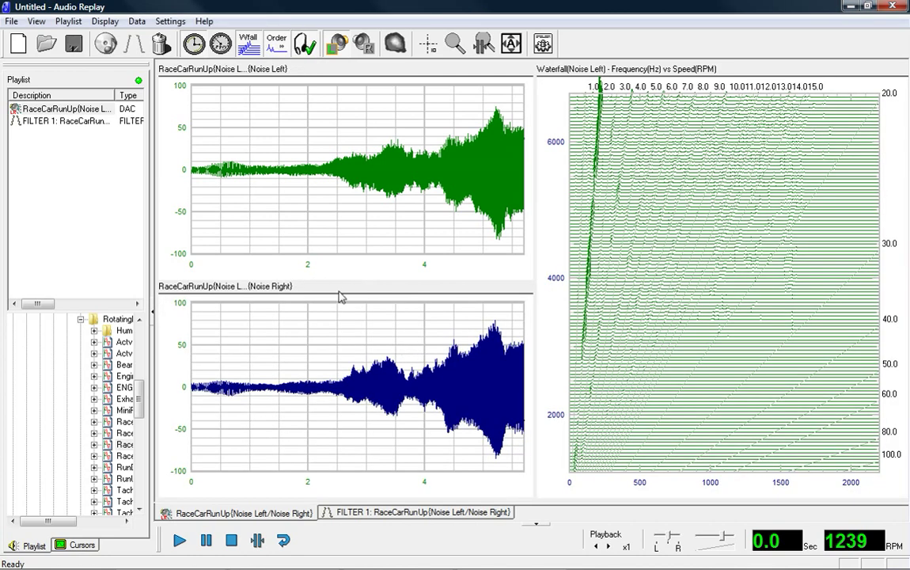
# Step: Display the sound quality loudness graph and the order graph
pyautogui.click(295, 47)
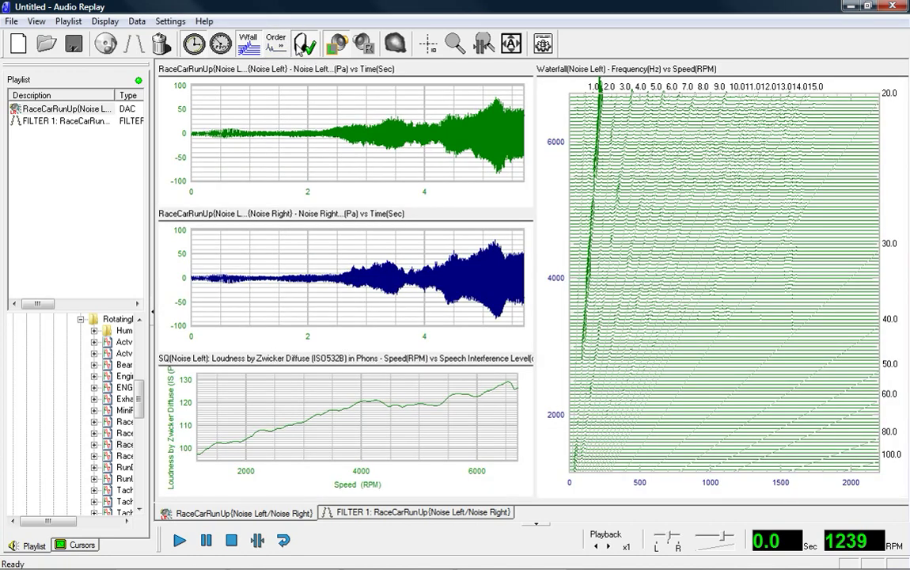
pyautogui.click(298, 47)
pyautogui.click(301, 48)
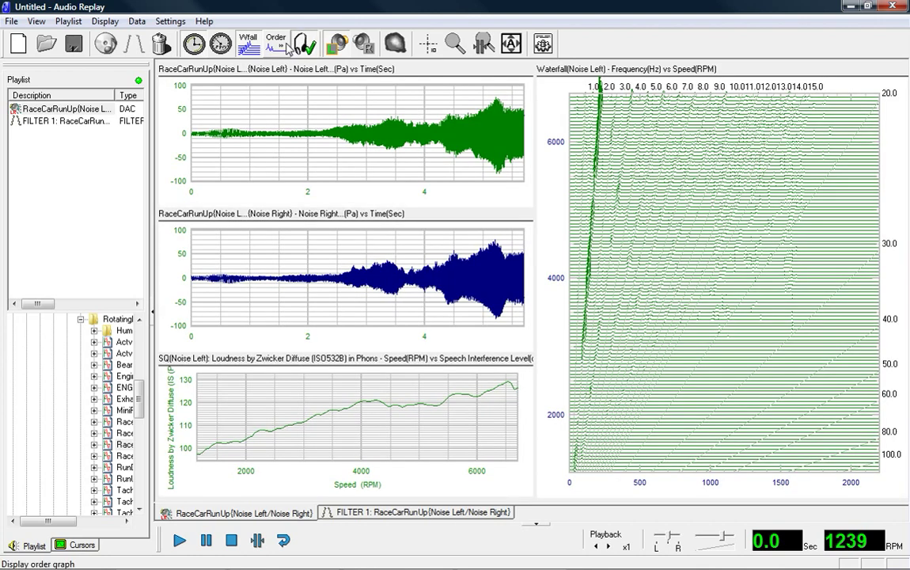
pyautogui.click(288, 49)
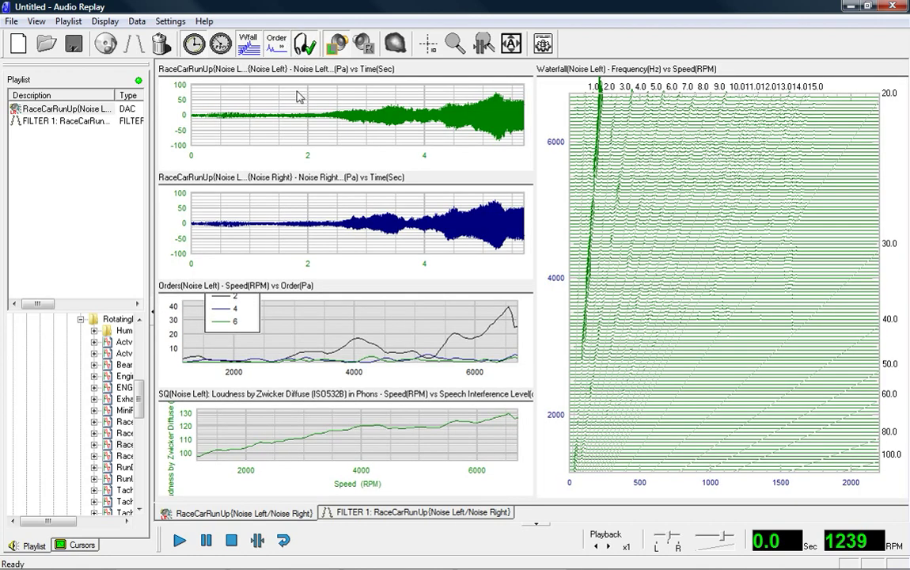
# Step: Hide the time-signal graphs, replay the run-up, and switch analysis to the right channel
pyautogui.click(195, 45)
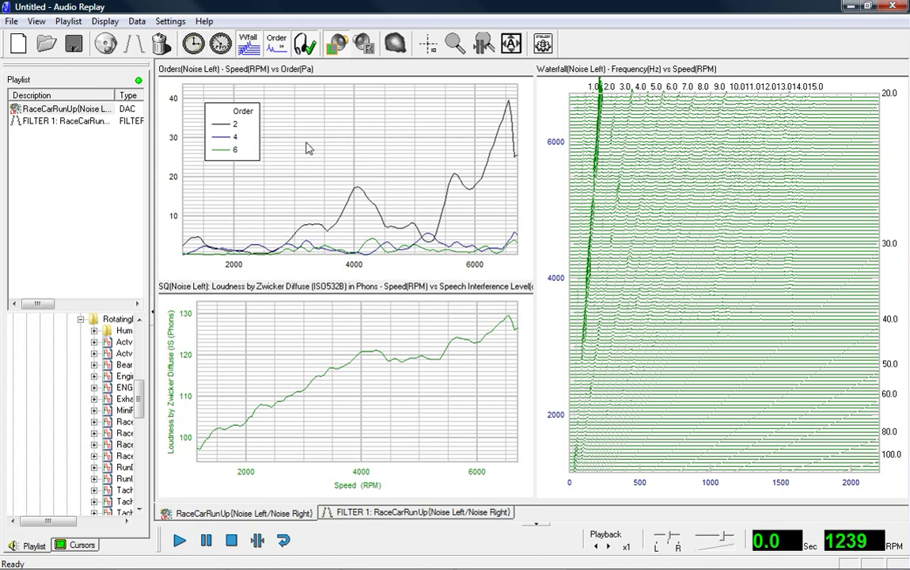
pyautogui.click(179, 541)
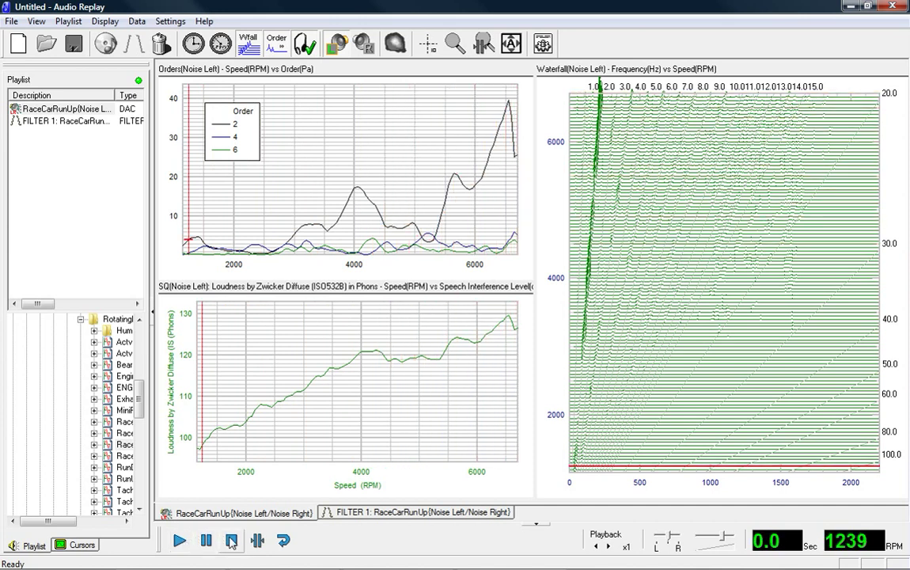
pyautogui.click(366, 45)
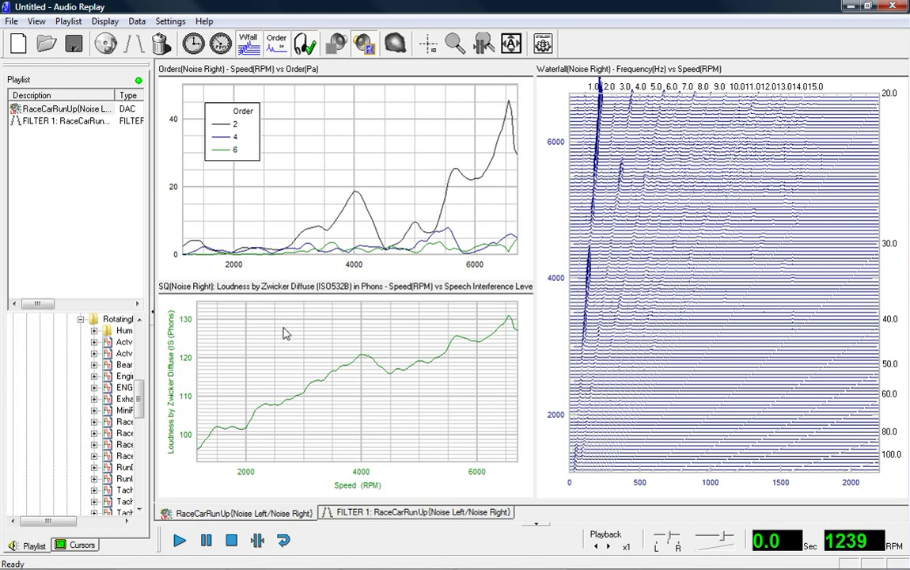
# Step: Choose Speech Articulation Index (ANSI S3.5 1969) from Data > Sound Quality Metric
pyautogui.click(111, 21)
pyautogui.moveTo(135, 21)
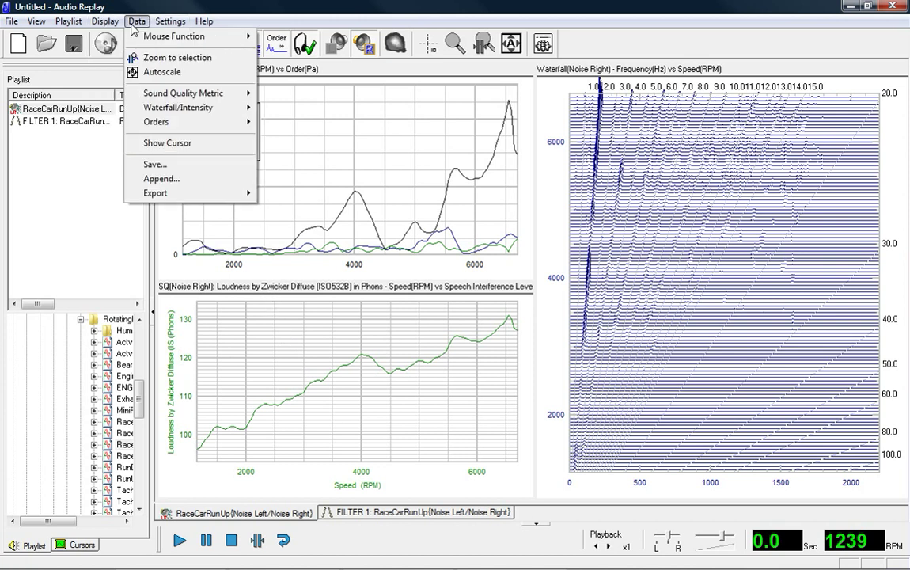
pyautogui.moveTo(166, 95)
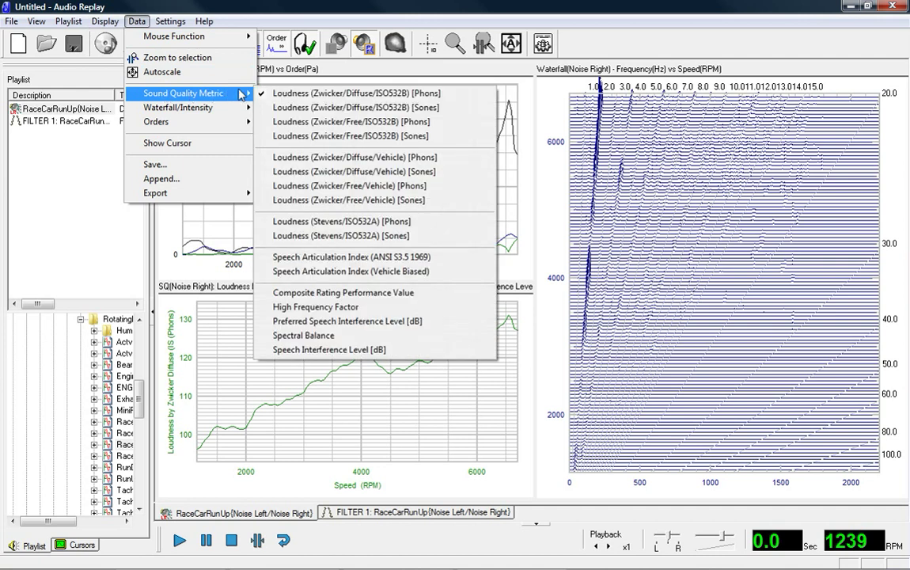
pyautogui.click(456, 260)
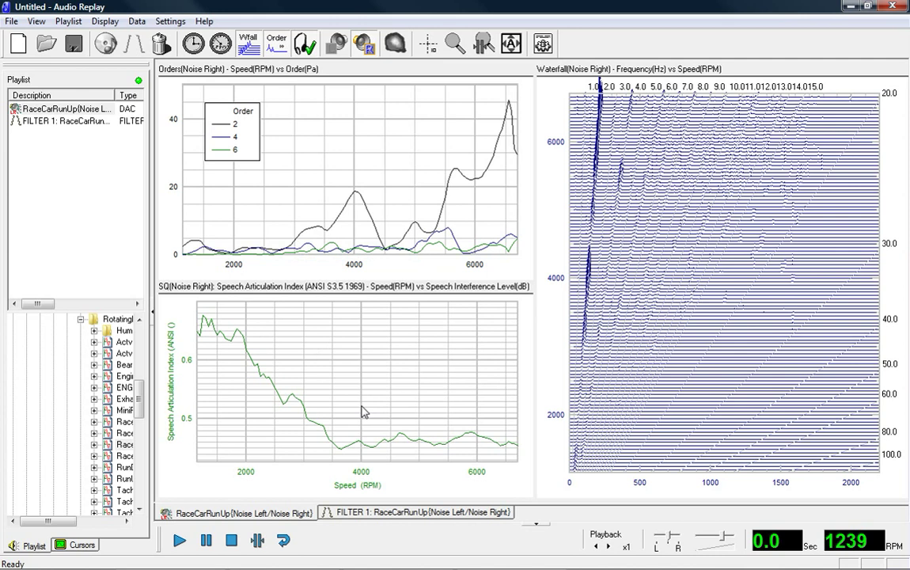
# Step: Swap the order graph for the time-signal graphs and replay the run-up
pyautogui.click(273, 46)
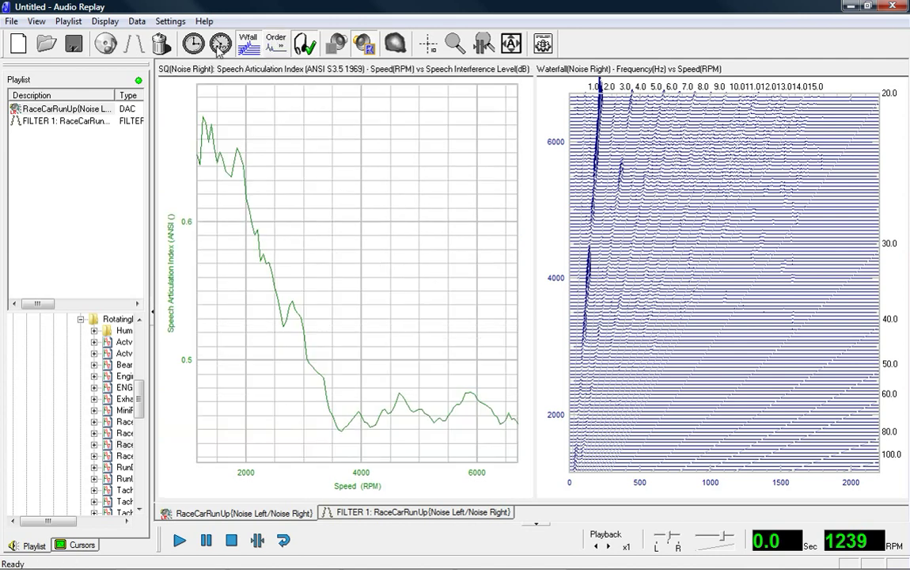
pyautogui.click(181, 45)
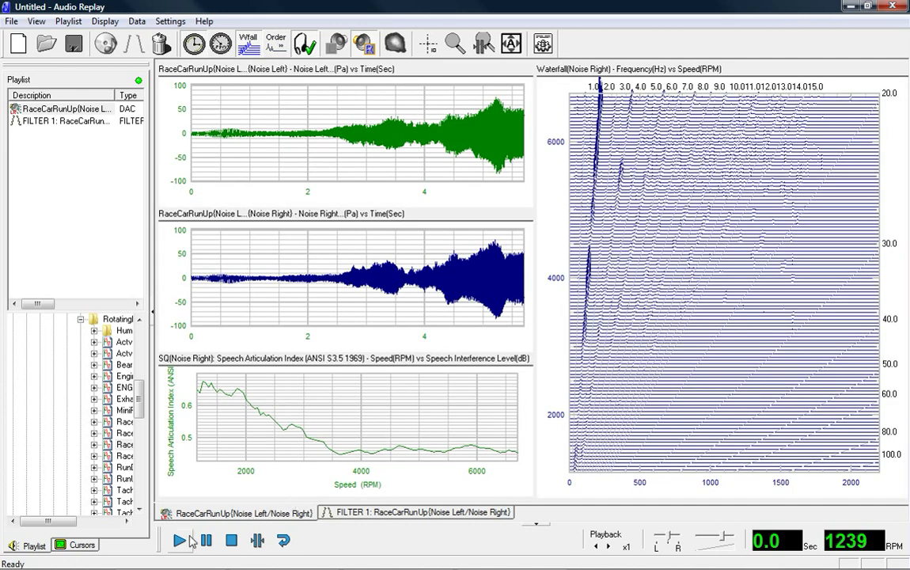
pyautogui.click(178, 540)
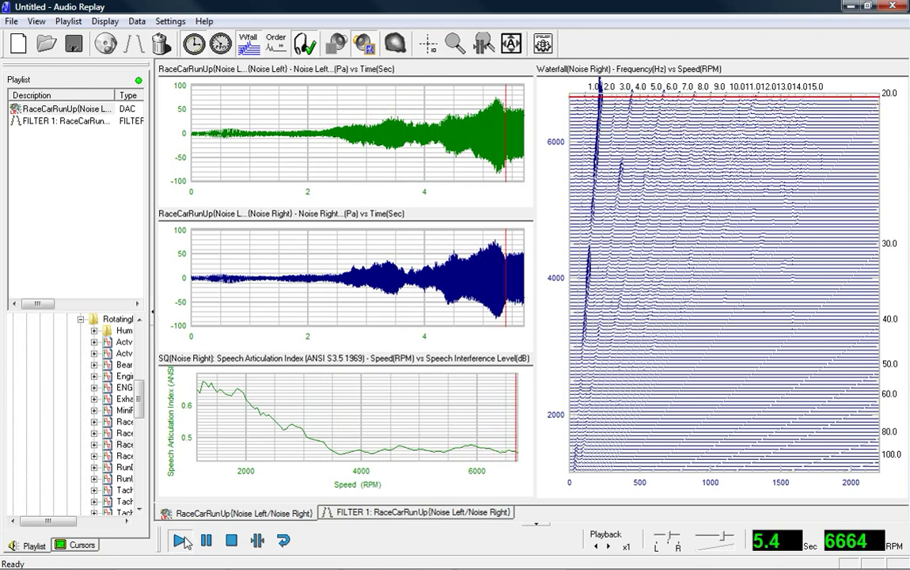
# Step: Switch between the RaceCarRunUp and FILTER 1 tabs during playback to compare sound
pyautogui.click(373, 513)
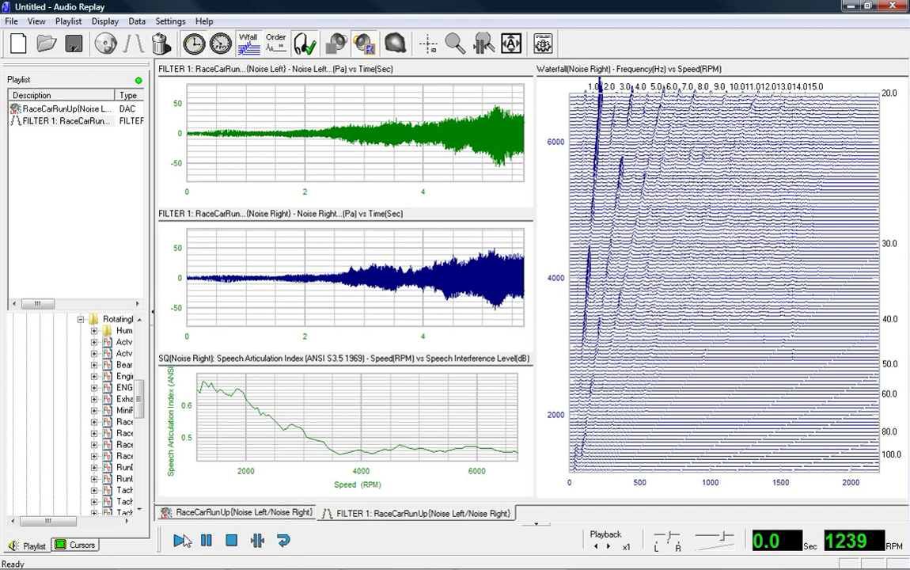
pyautogui.click(181, 539)
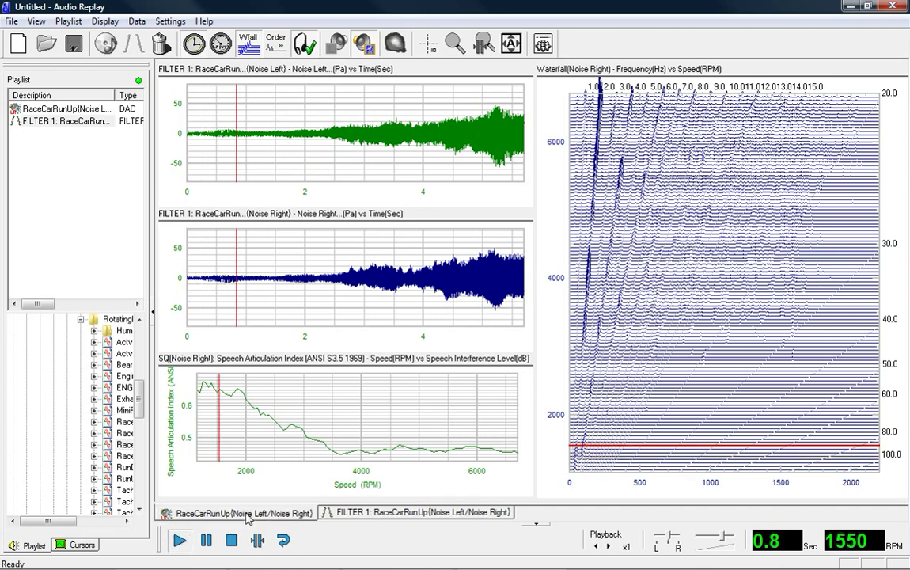
pyautogui.click(329, 513)
pyautogui.click(270, 514)
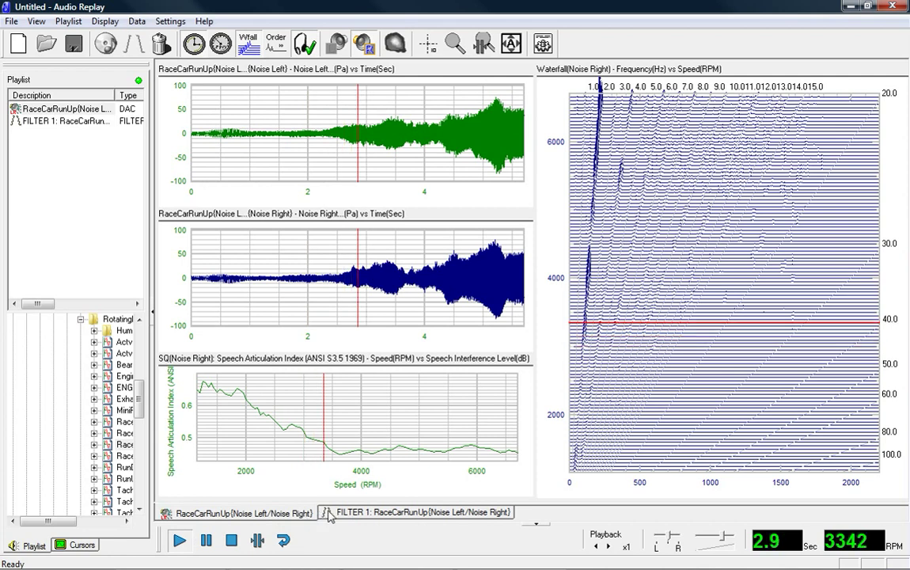
pyautogui.click(337, 515)
pyautogui.click(294, 514)
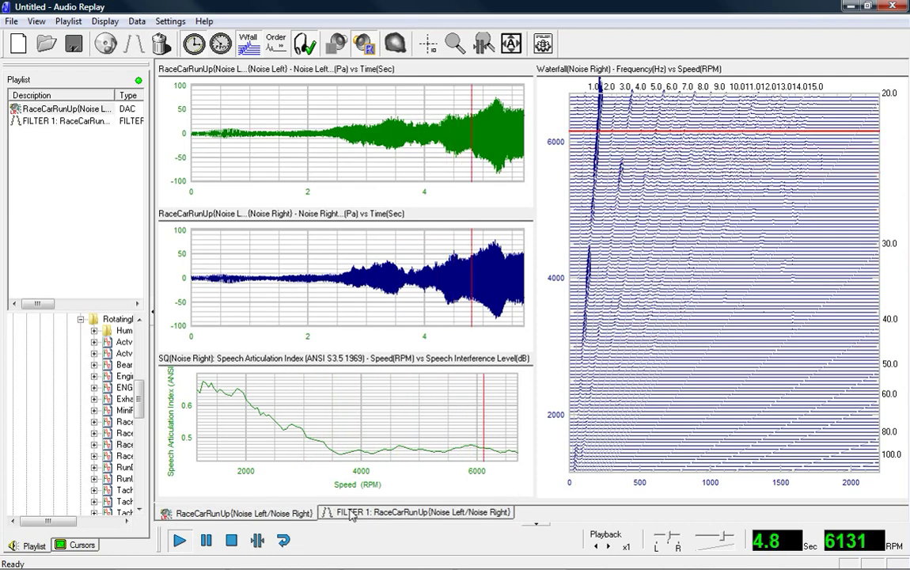
pyautogui.click(329, 516)
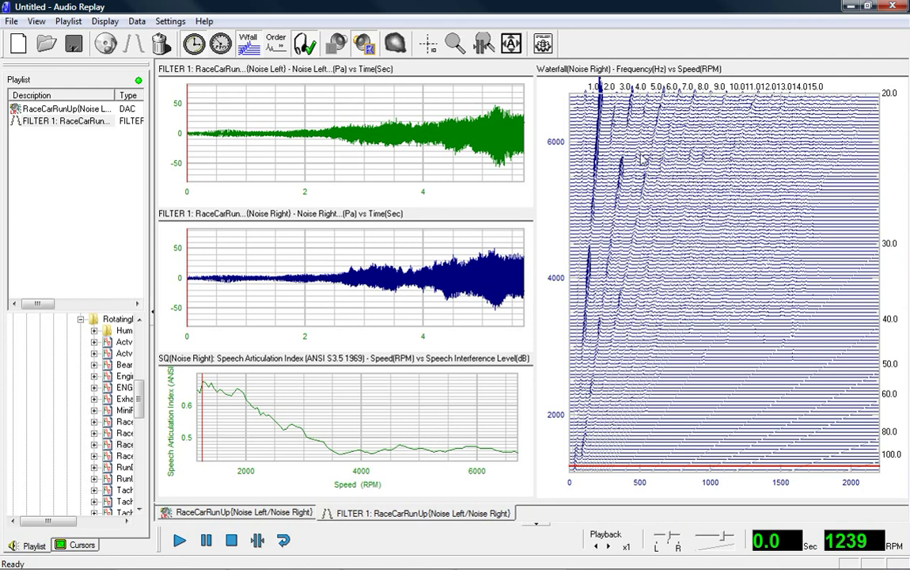
# Step: Move replay to about 5800 RPM and view the waterfall as an intensity map with cursors
pyautogui.click(642, 157)
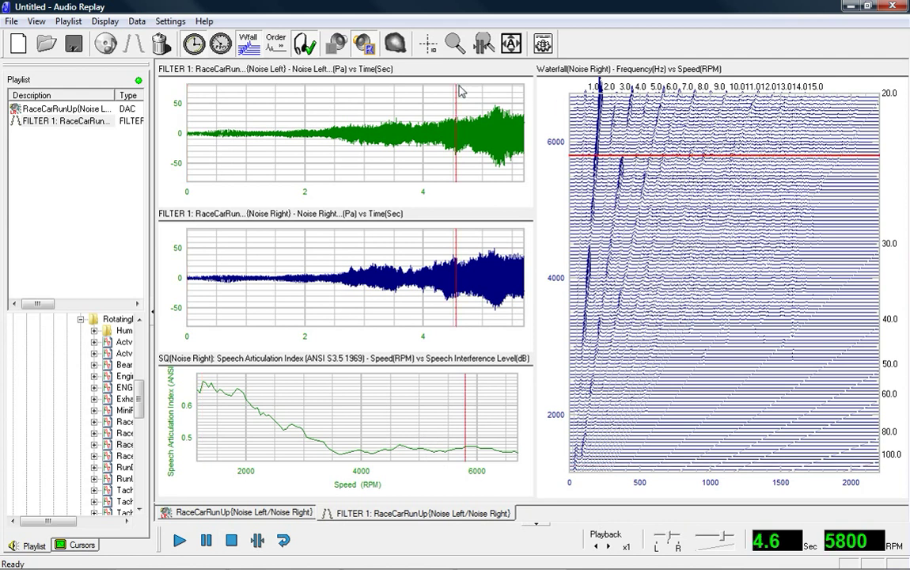
pyautogui.click(395, 45)
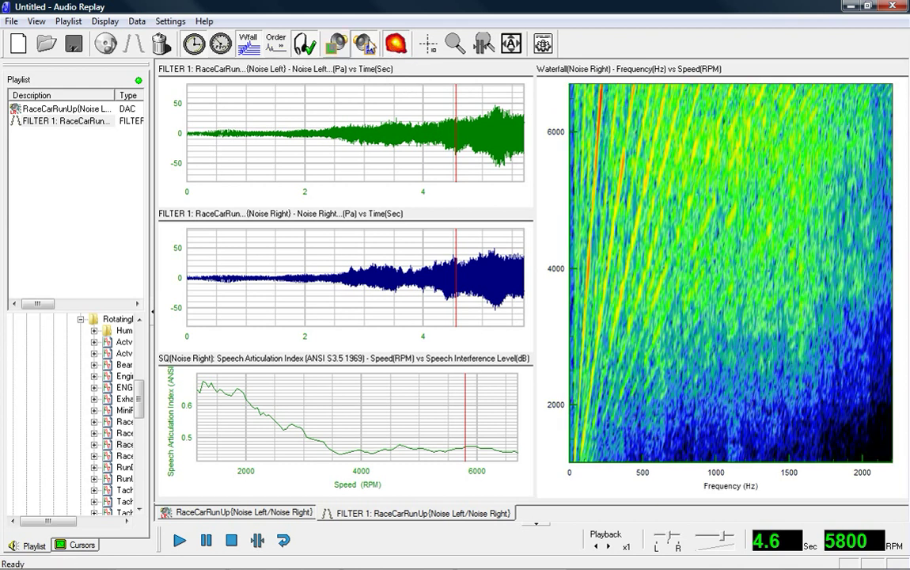
pyautogui.click(428, 43)
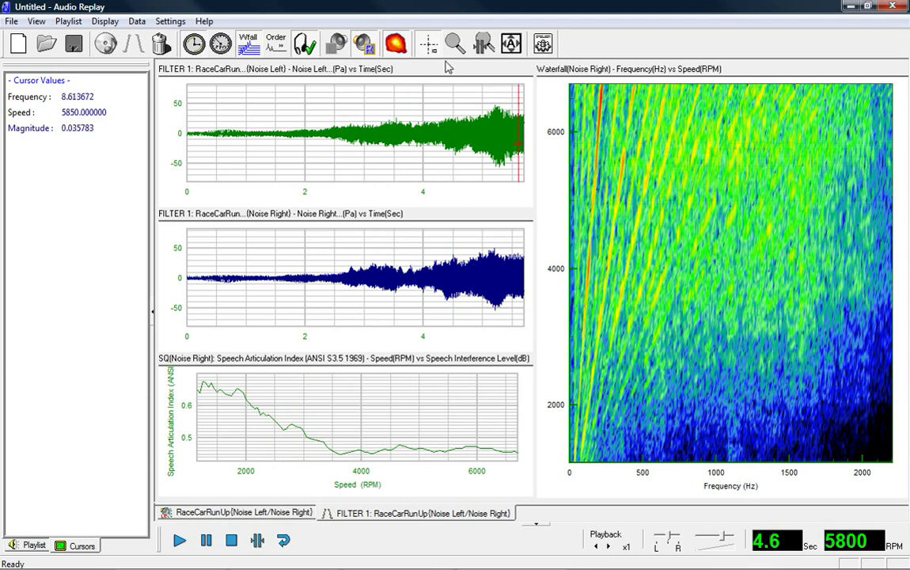
# Step: Return to the playlist panel and dismiss the File menu without choosing anything
pyautogui.click(428, 43)
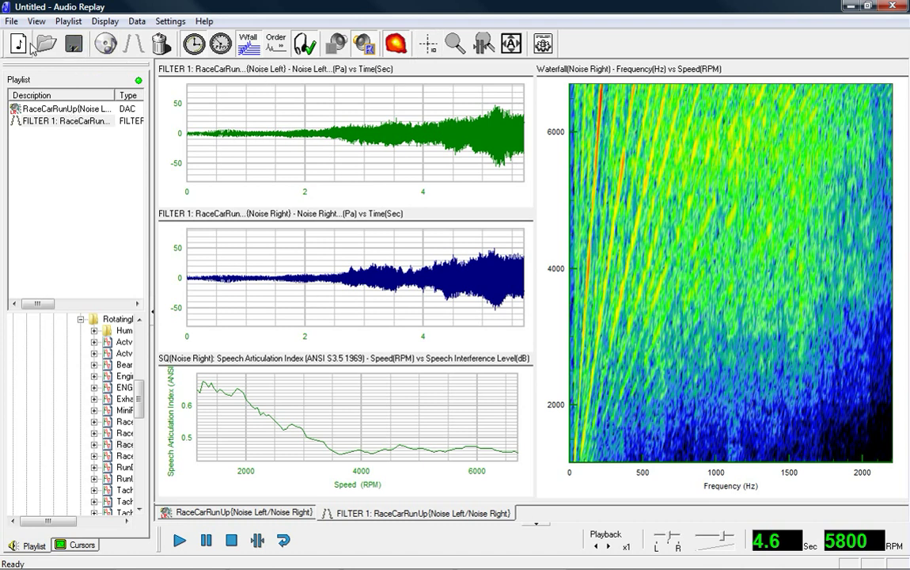
pyautogui.click(13, 22)
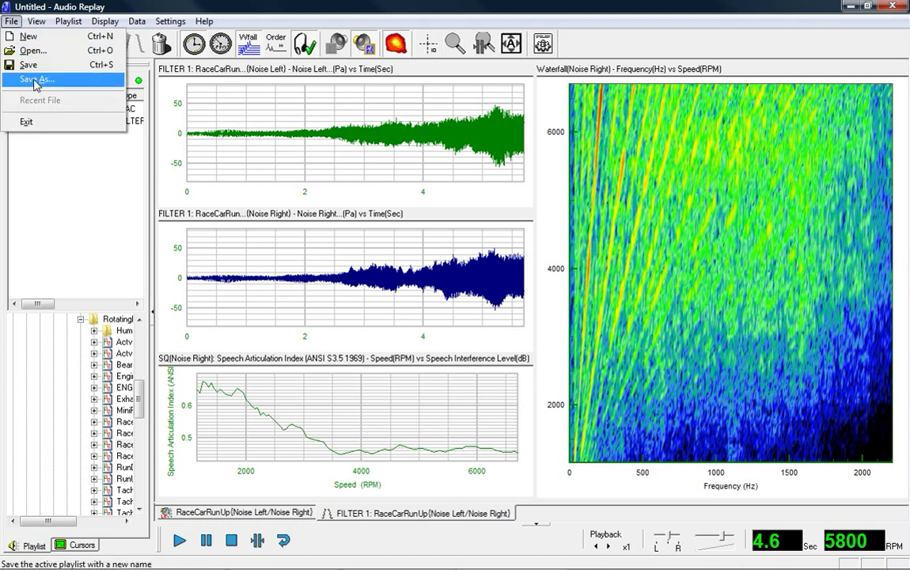
pyautogui.click(258, 6)
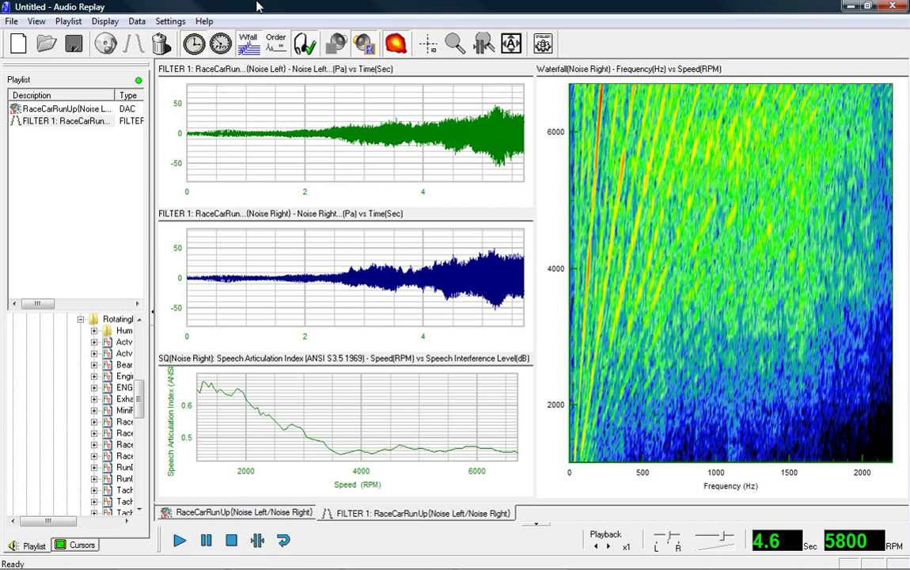